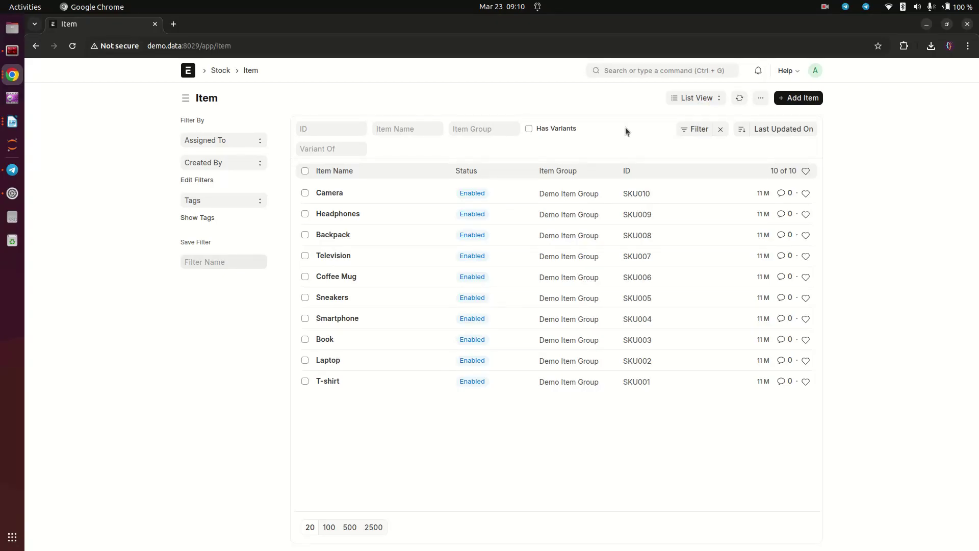
- Start a new item with the item code "OnePlus 10T Smart Phone"
{"action": "left_click", "coordinate": [807, 101]}
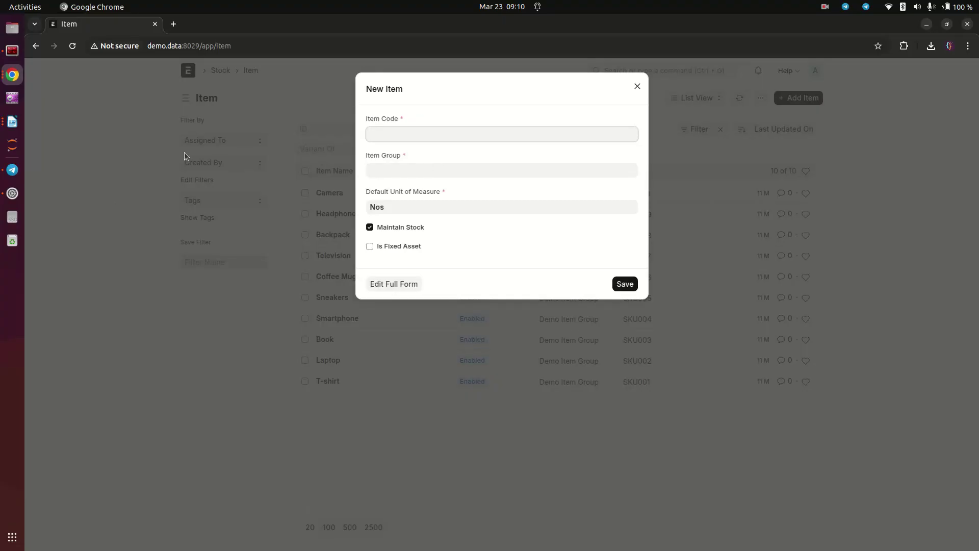
{"action": "left_click", "coordinate": [19, 81]}
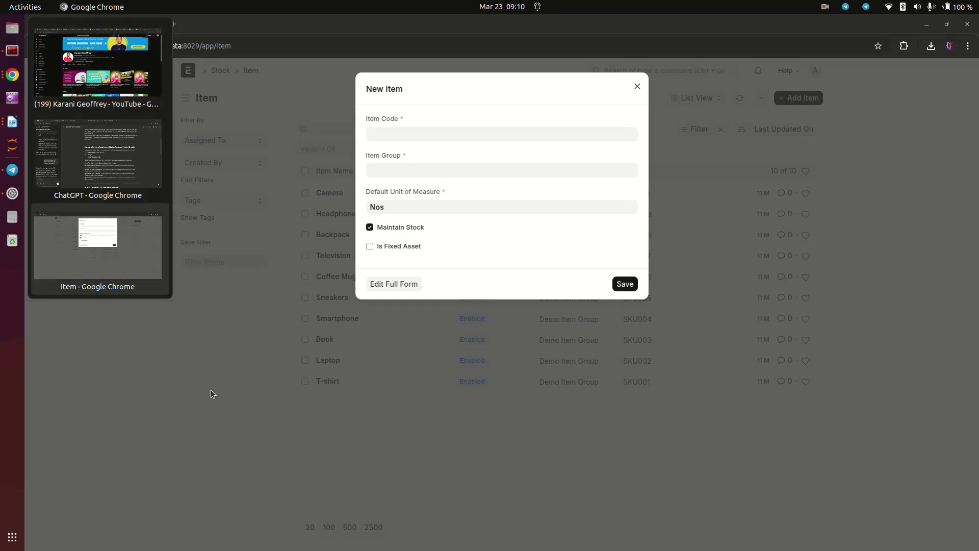
{"action": "left_click", "coordinate": [422, 134]}
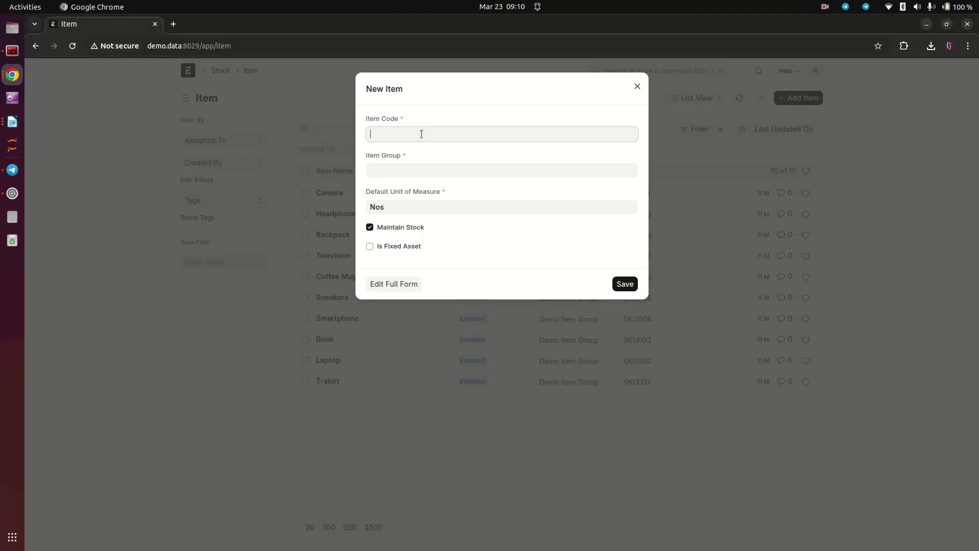
{"action": "type", "text": "OnePlus"}
{"action": "type", "text": " 10T"}
{"action": "type", "text": " No"}
{"action": "key", "text": "BackSpace"}
{"action": "key", "text": "BackSpace"}
{"action": "type", "text": "Smart Phone"}
- Assign the smartphone item to the Products item group and save it
{"action": "left_click", "coordinate": [396, 174]}
{"action": "type", "text": "pro"}
{"action": "left_click", "coordinate": [415, 194]}
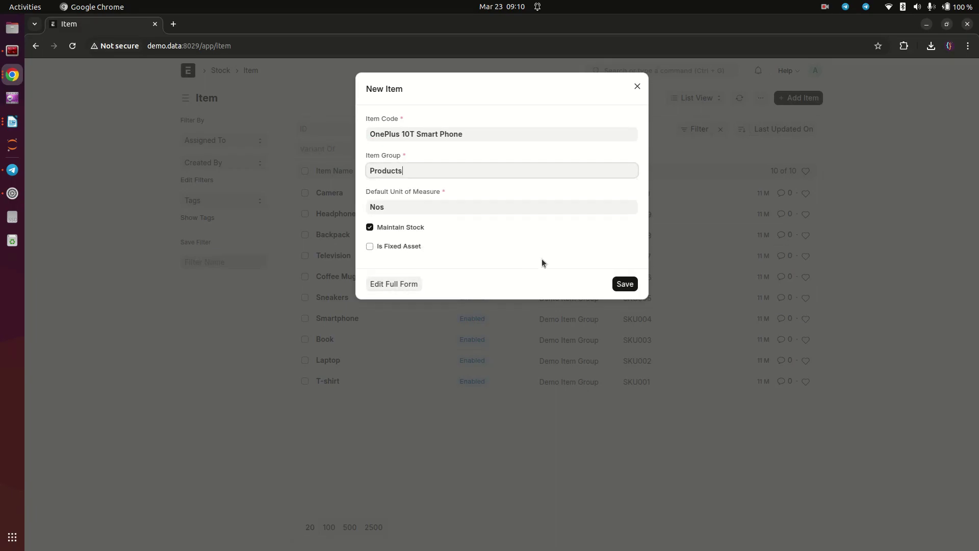
{"action": "left_click", "coordinate": [623, 282]}
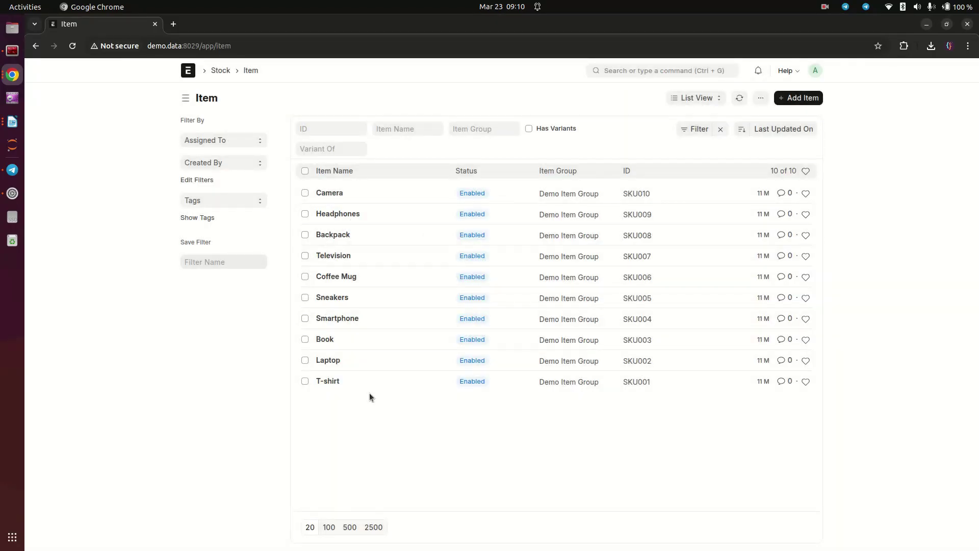
- Create and save an item with code "OnePlus 10T Earpods" in the Products item group
{"action": "left_click", "coordinate": [800, 98]}
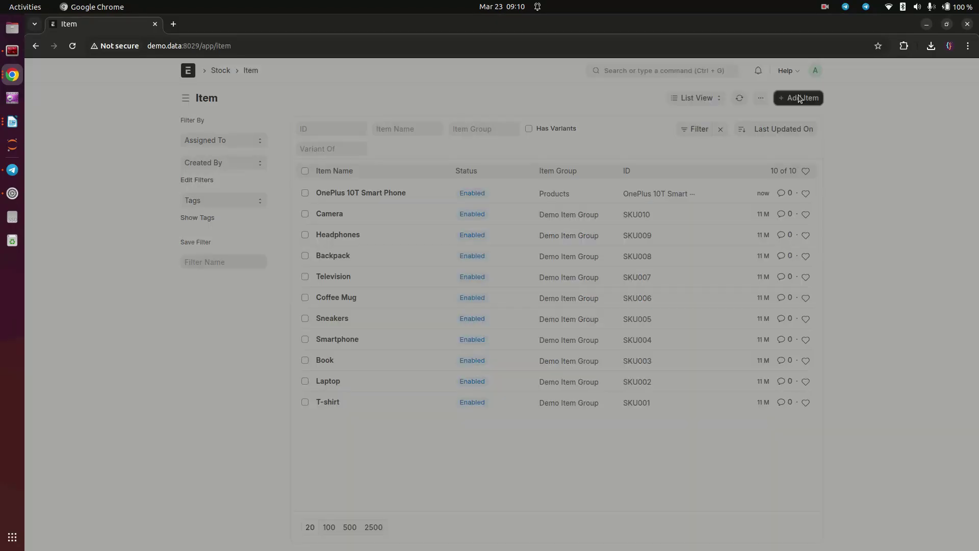
{"action": "type", "text": "OnePlus 10T "}
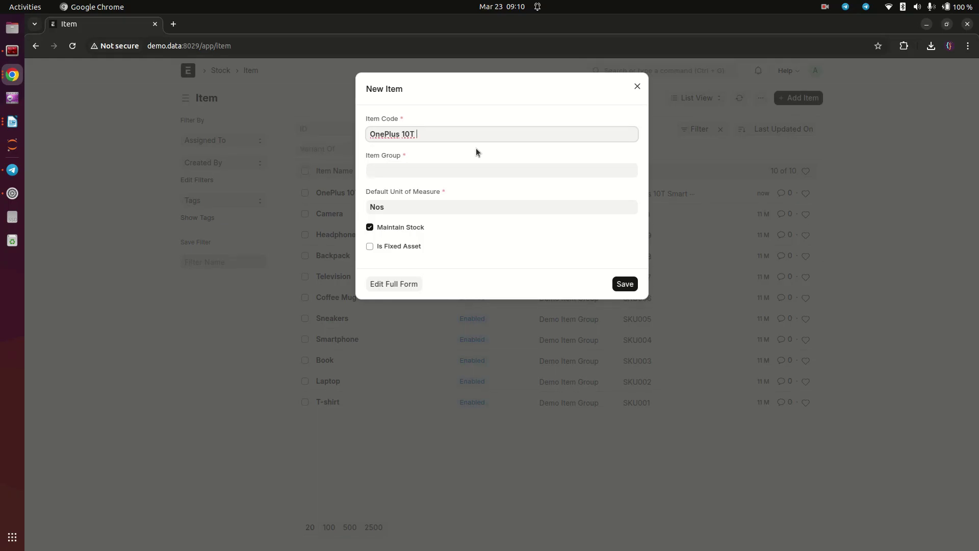
{"action": "type", "text": "Earpods"}
{"action": "left_click", "coordinate": [447, 170]}
{"action": "type", "text": "pro"}
{"action": "left_click", "coordinate": [414, 196]}
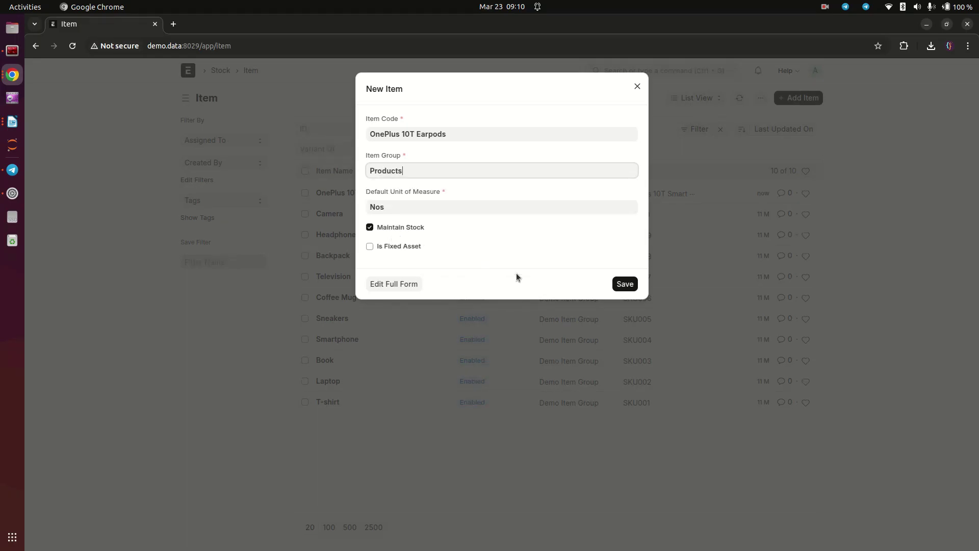
{"action": "left_click", "coordinate": [630, 285]}
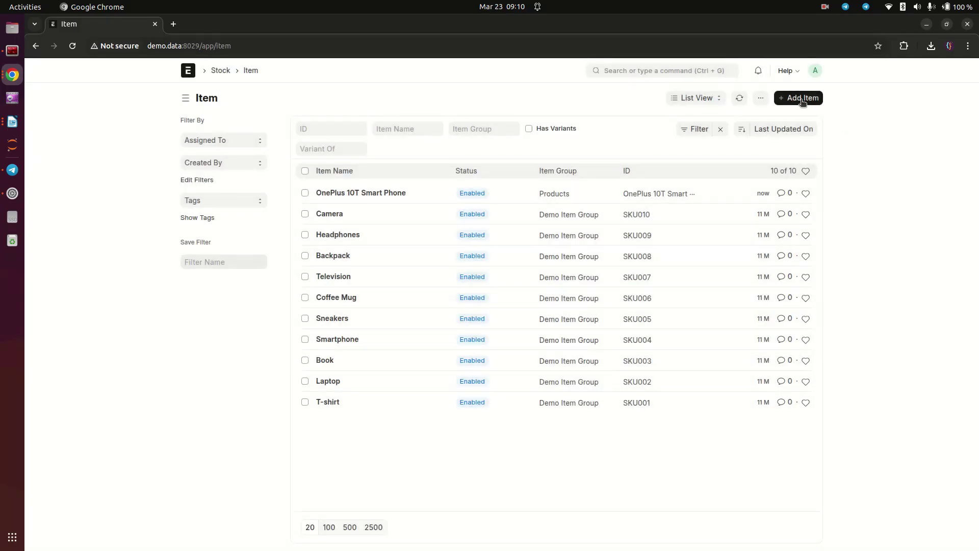
- Create and save an item with code "OnePlus 10T Charger" in the Products item group
{"action": "left_click", "coordinate": [799, 98]}
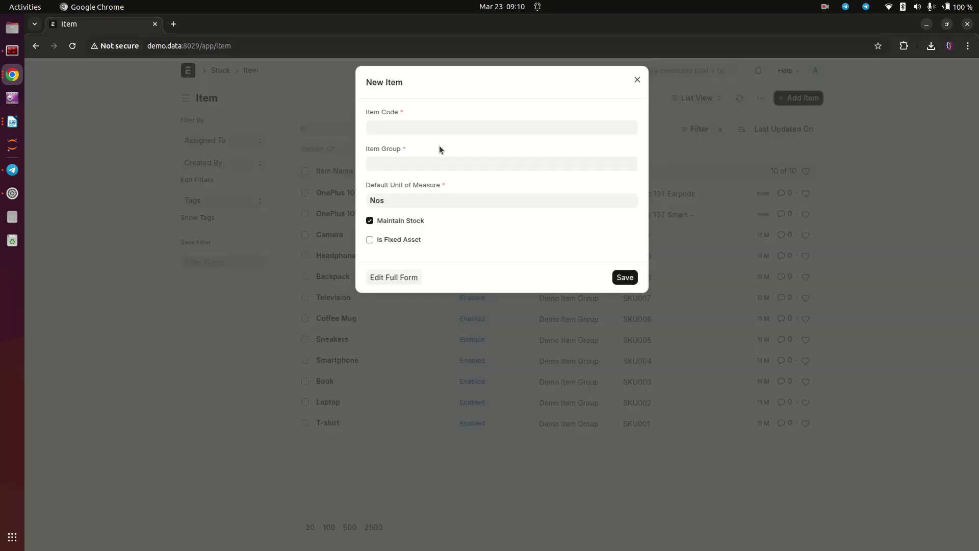
{"action": "type", "text": "OnePlus 10T"}
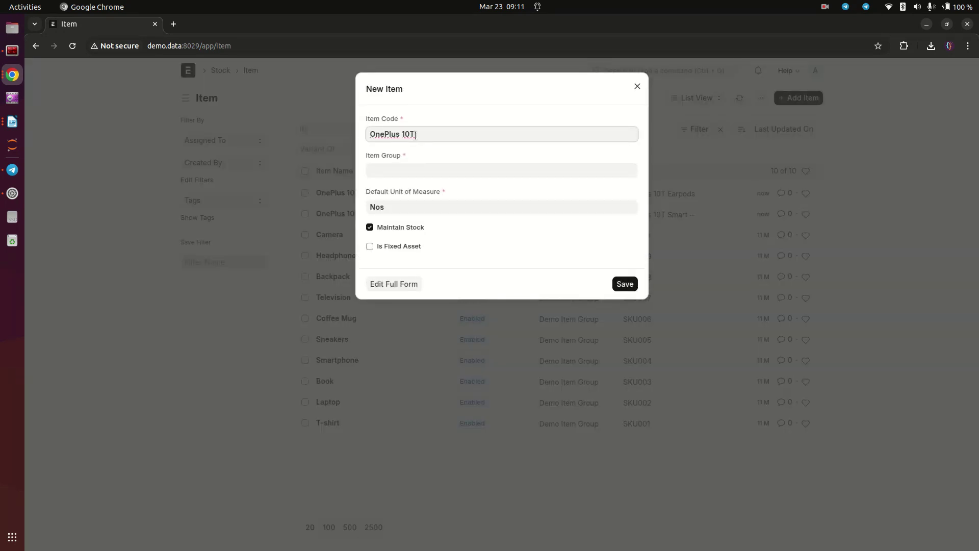
{"action": "type", "text": " Charger"}
{"action": "left_click", "coordinate": [421, 168]}
{"action": "type", "text": "pro"}
{"action": "left_click", "coordinate": [408, 196]}
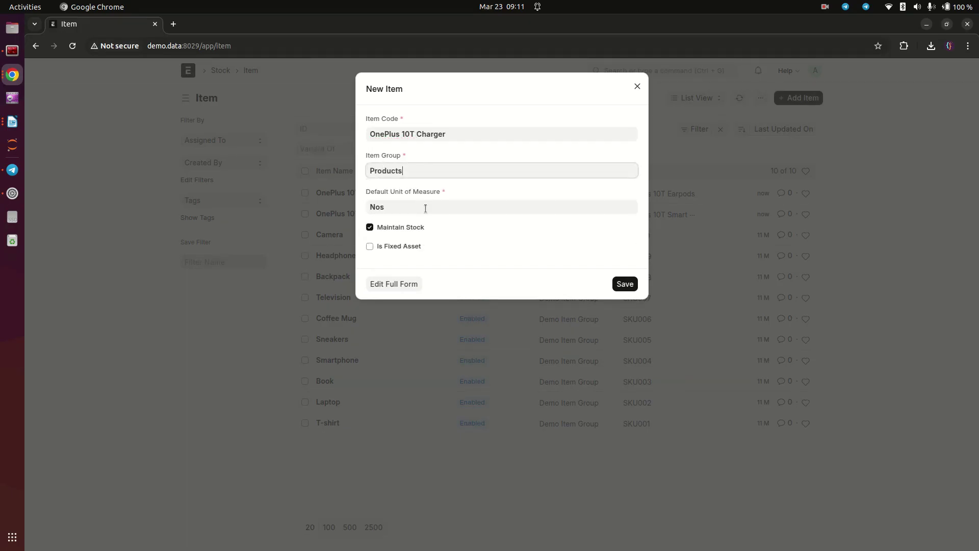
{"action": "left_click", "coordinate": [620, 282]}
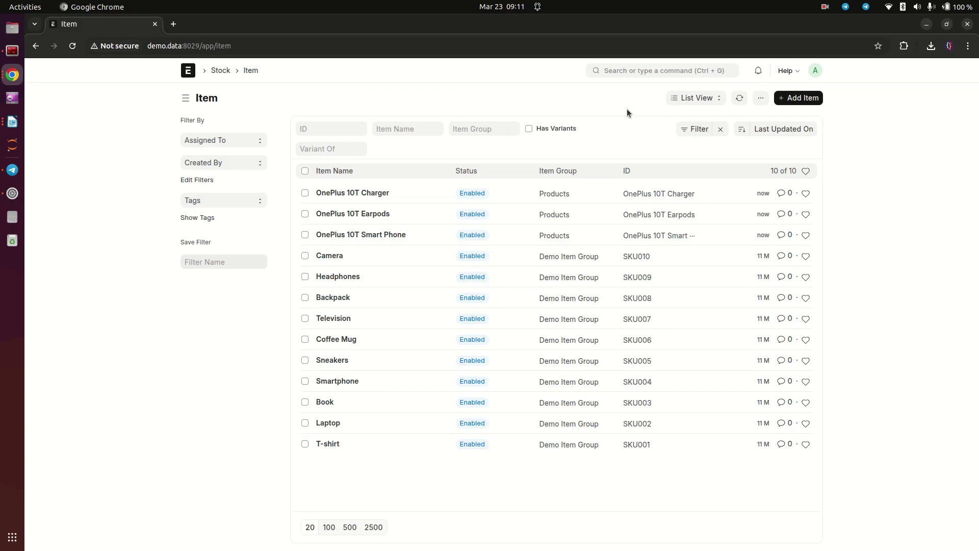
- Start a new item "OnePlus 10T Bundle" in the Products item group and continue in its full form
{"action": "left_click", "coordinate": [802, 98]}
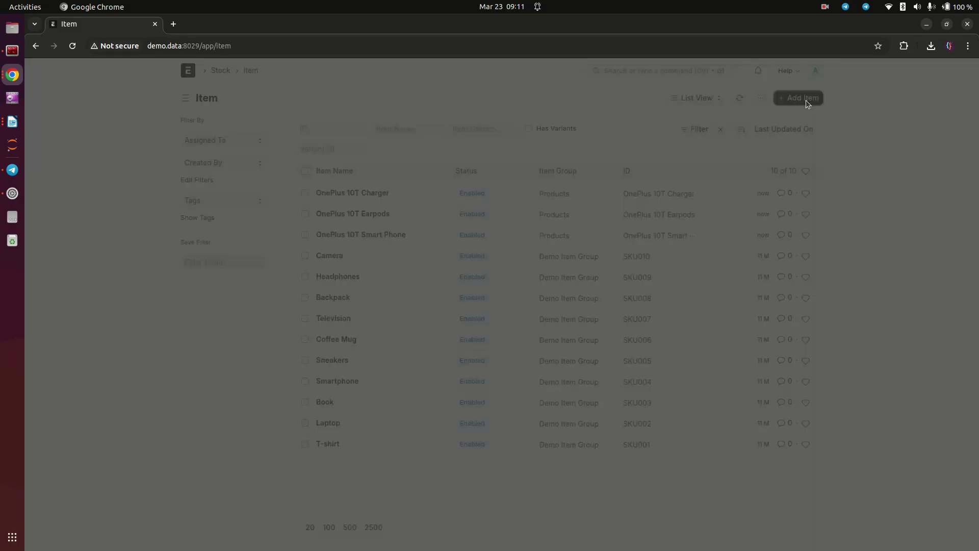
{"action": "type", "text": "OnePlus 10T"}
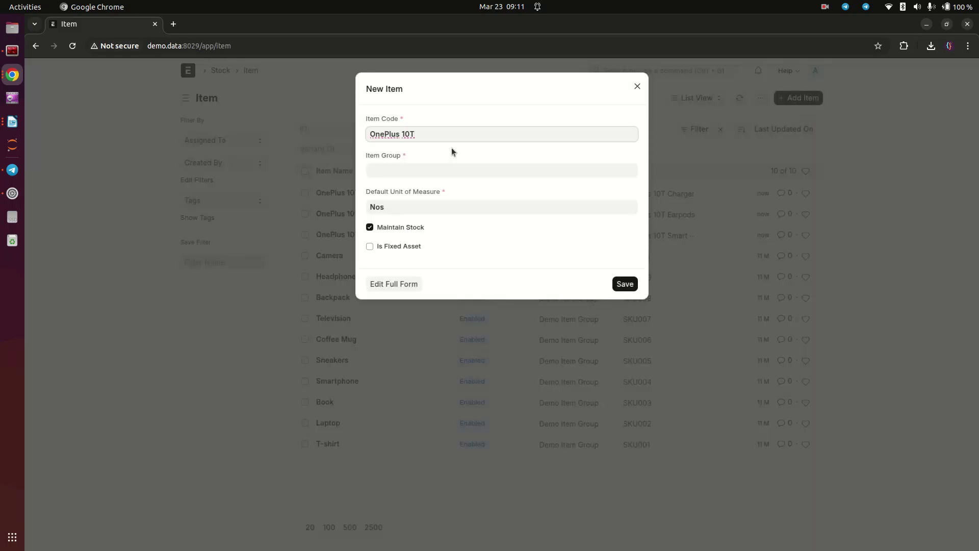
{"action": "type", "text": " Bundle"}
{"action": "left_click", "coordinate": [439, 169]}
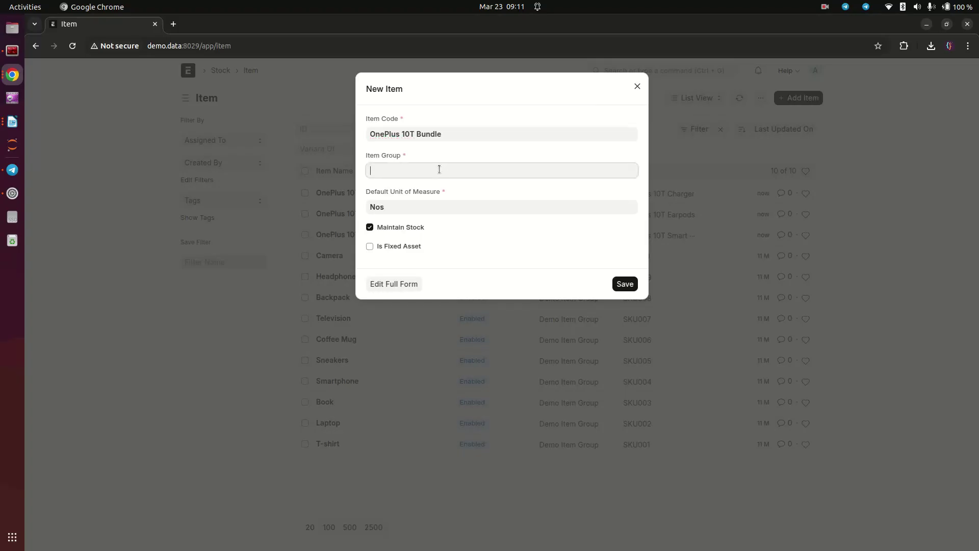
{"action": "type", "text": "pro"}
{"action": "left_click", "coordinate": [390, 194]}
{"action": "left_click", "coordinate": [398, 284]}
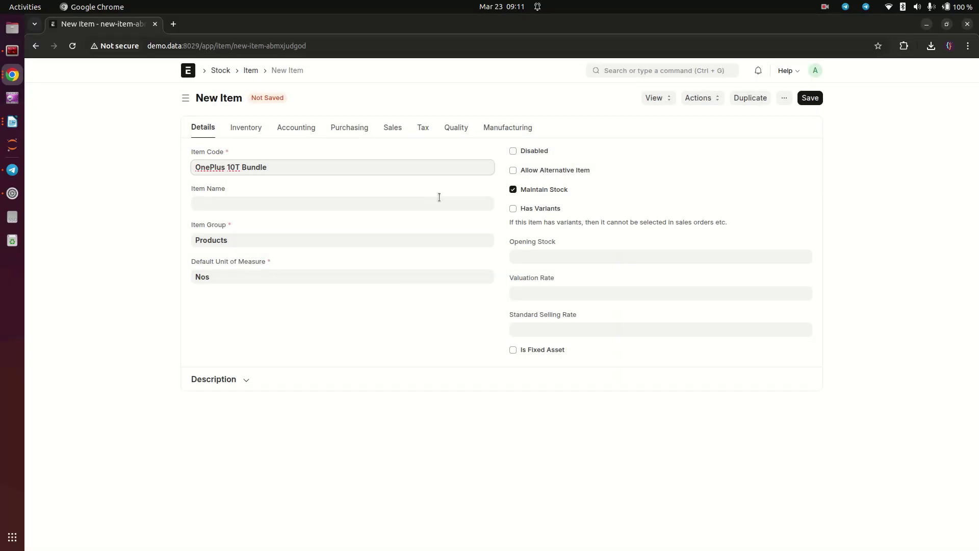
- Turn off Maintain Stock and Allow Purchase for the bundle item
{"action": "left_click", "coordinate": [543, 190]}
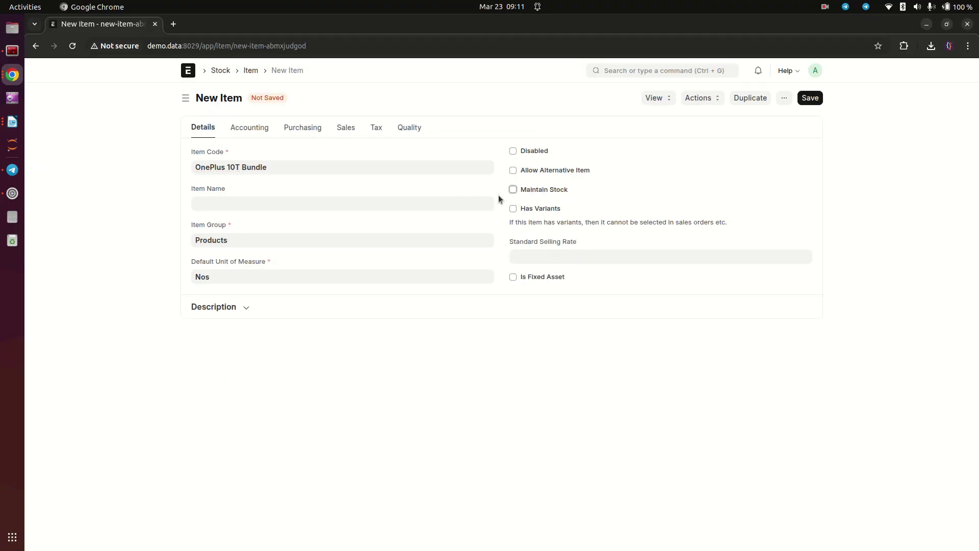
{"action": "left_click_drag", "start_coordinate": [191, 153], "coordinate": [234, 154]}
{"action": "left_click", "coordinate": [298, 131]}
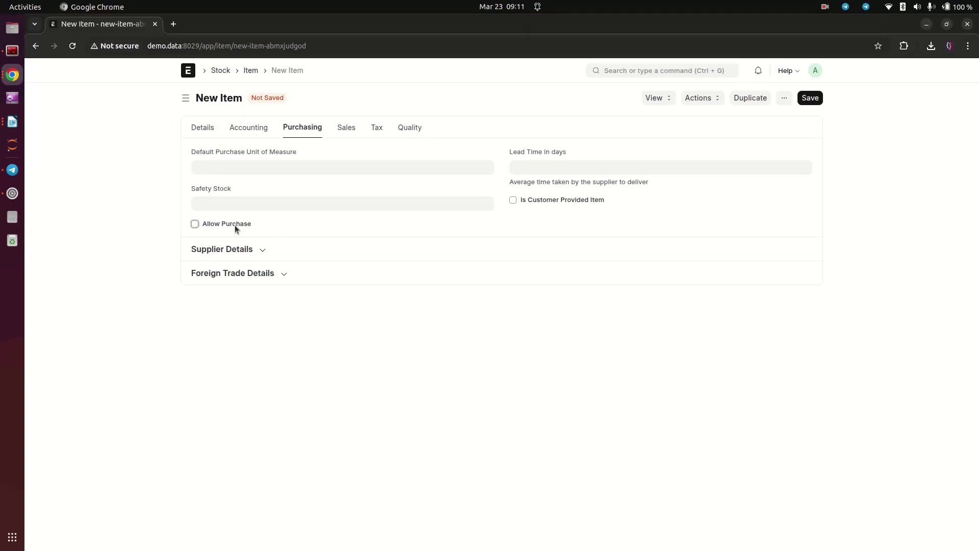
- Review the bundle item's details, sales and purchasing settings, and save the item
{"action": "left_click", "coordinate": [203, 133]}
{"action": "left_click", "coordinate": [226, 167]}
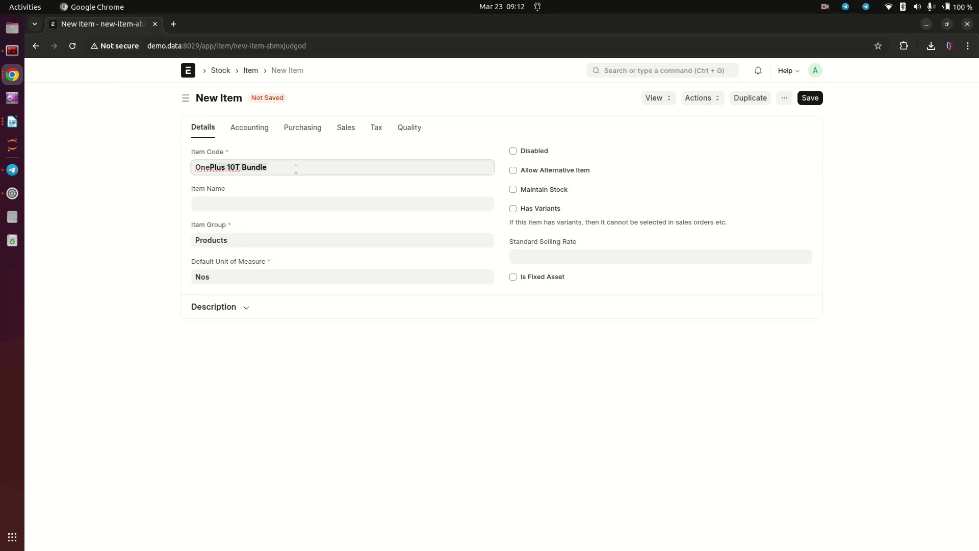
{"action": "left_click", "coordinate": [344, 129]}
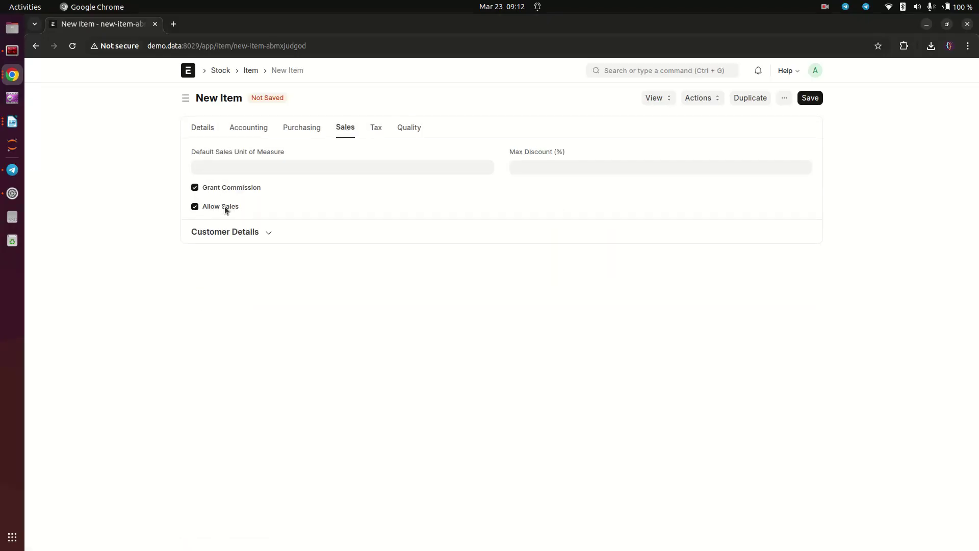
{"action": "left_click", "coordinate": [194, 133]}
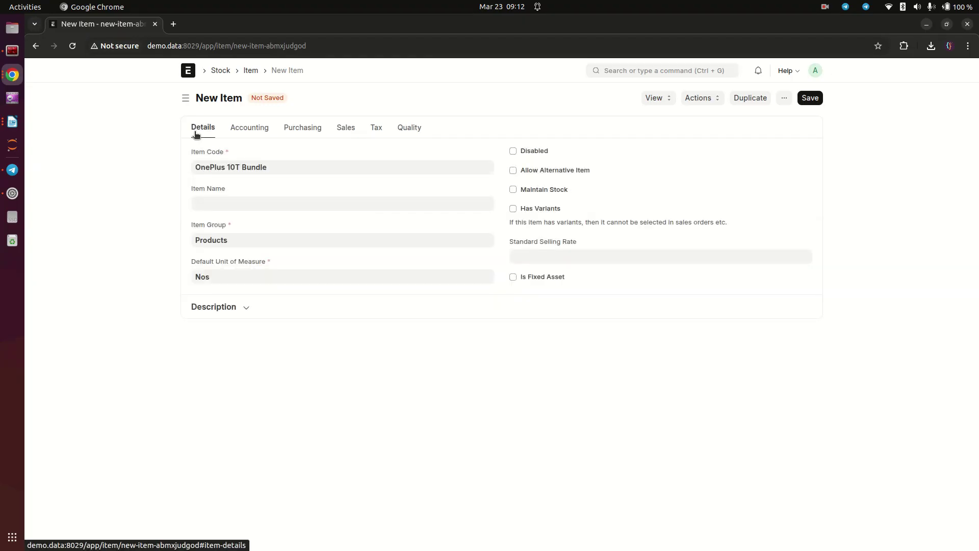
{"action": "left_click", "coordinate": [304, 169]}
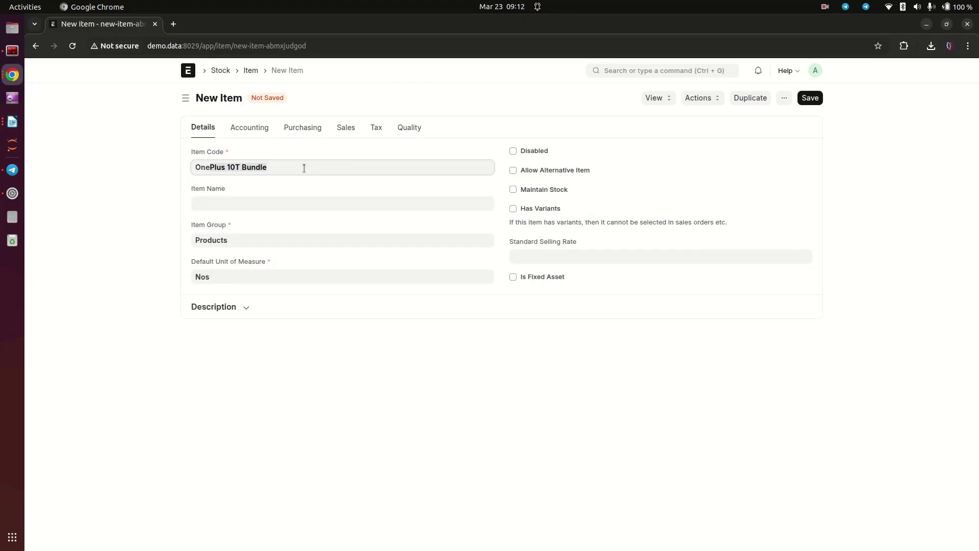
{"action": "left_click", "coordinate": [272, 167]}
{"action": "left_click", "coordinate": [304, 127]}
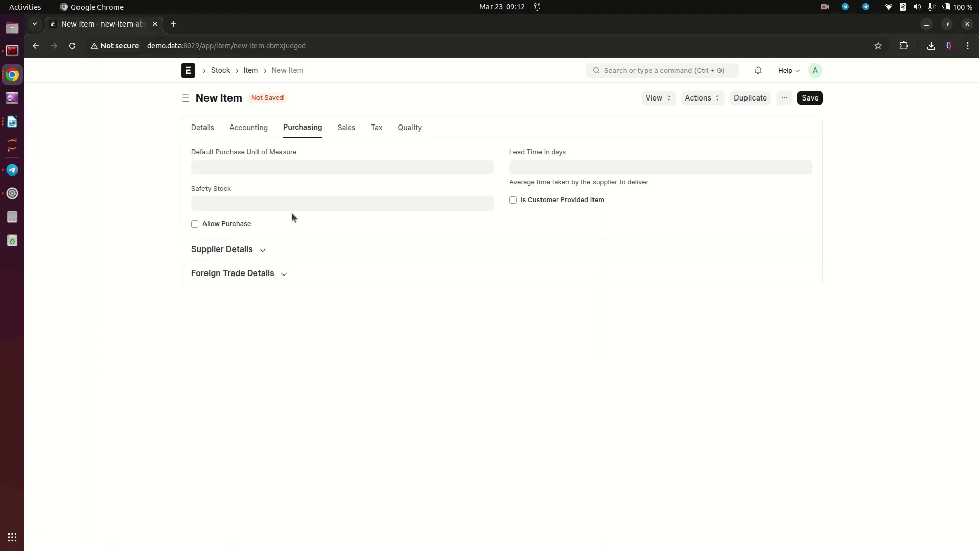
{"action": "left_click", "coordinate": [803, 98]}
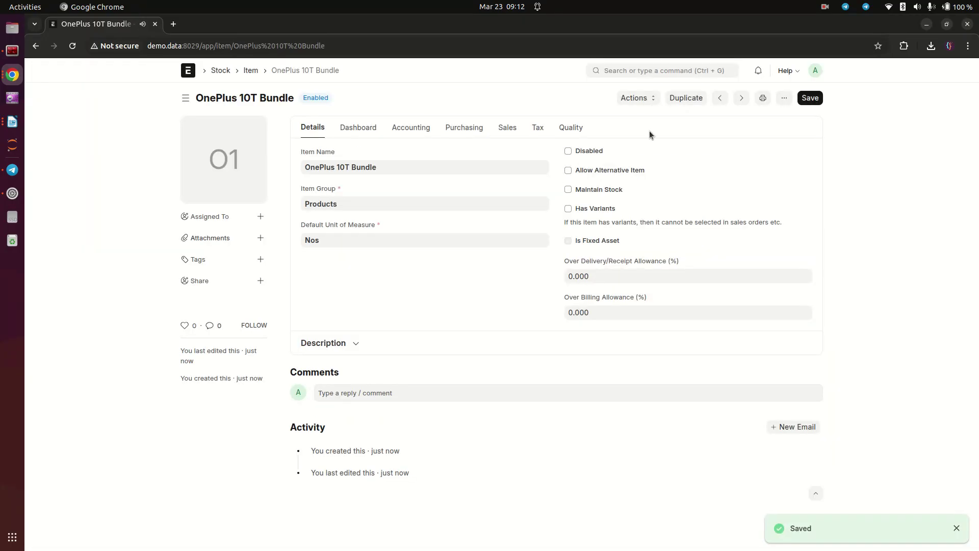
- Return to the item list, then find and open the Product Bundle list
{"action": "left_click", "coordinate": [250, 70]}
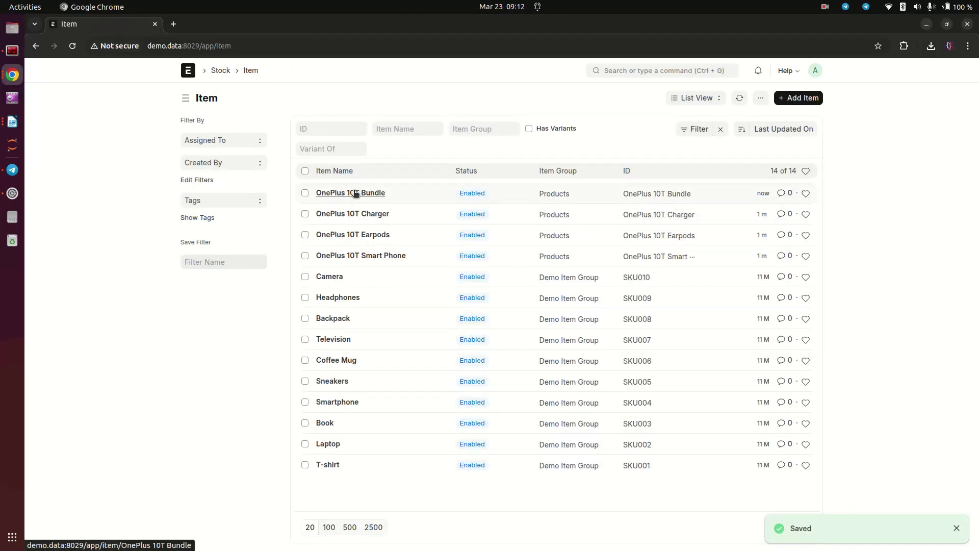
{"action": "left_click", "coordinate": [643, 71]}
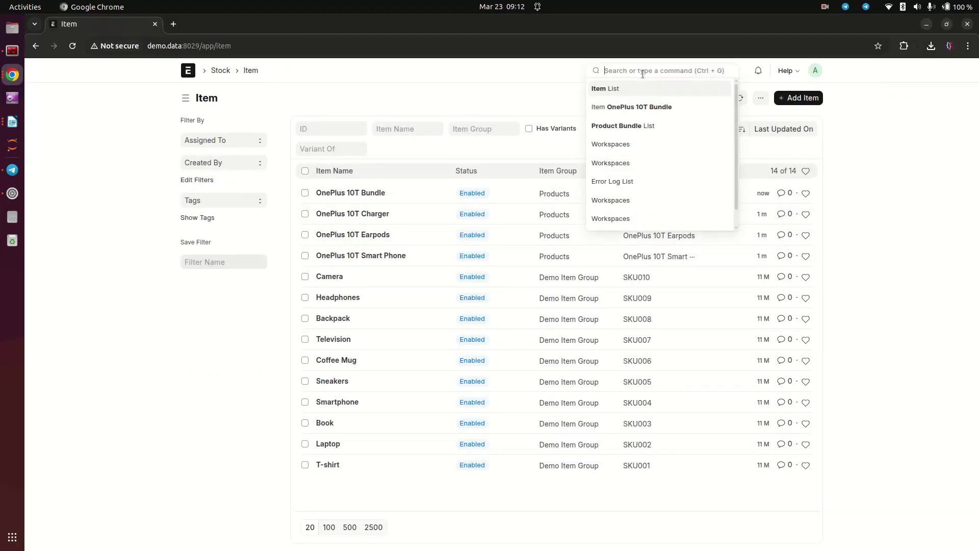
{"action": "type", "text": "produc"}
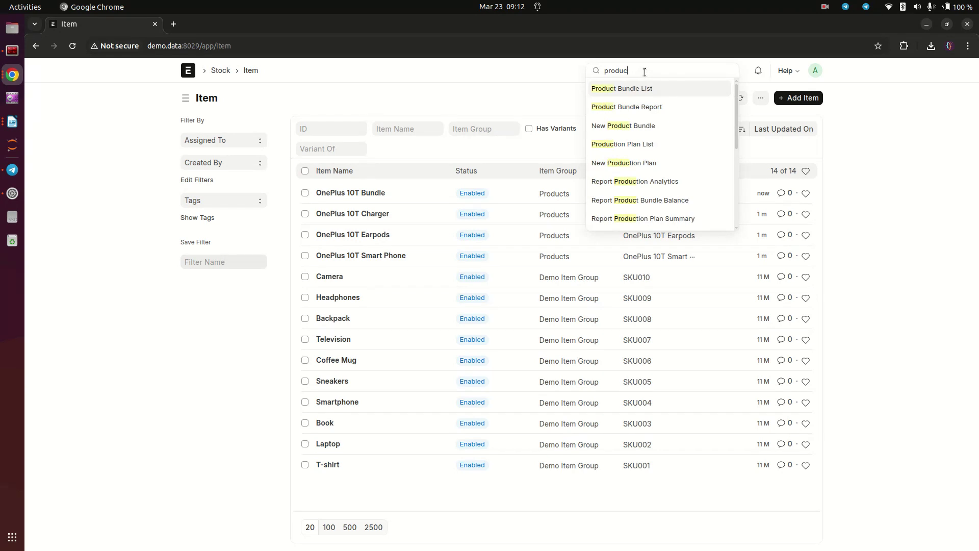
{"action": "left_click", "coordinate": [629, 87]}
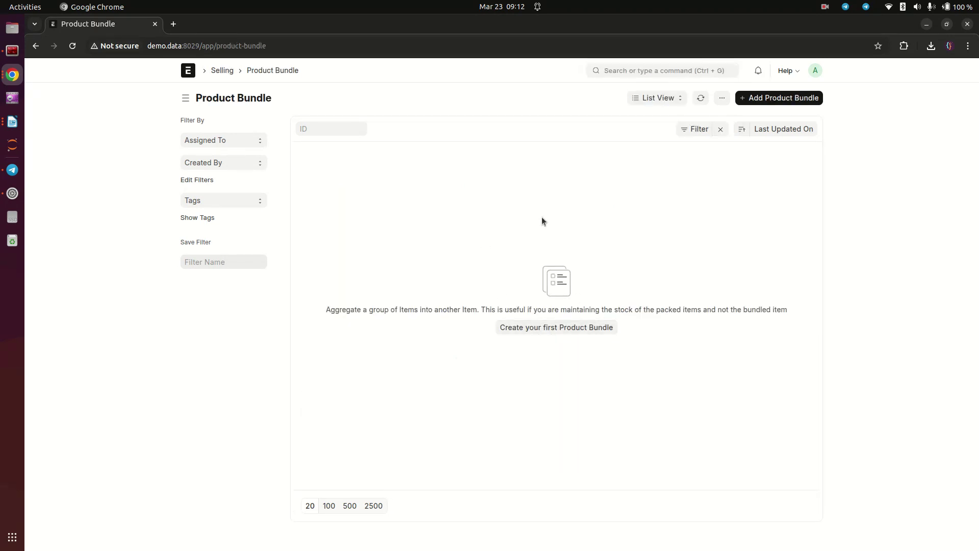
{"action": "left_click", "coordinate": [700, 100]}
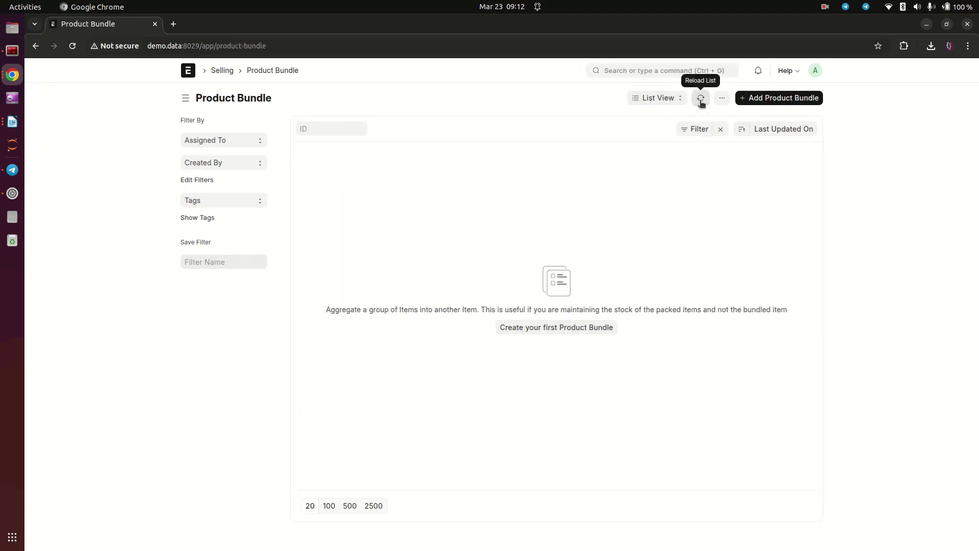
- Start a new product bundle with "OnePlus 10T Bundle" as the parent item
{"action": "left_click", "coordinate": [540, 327]}
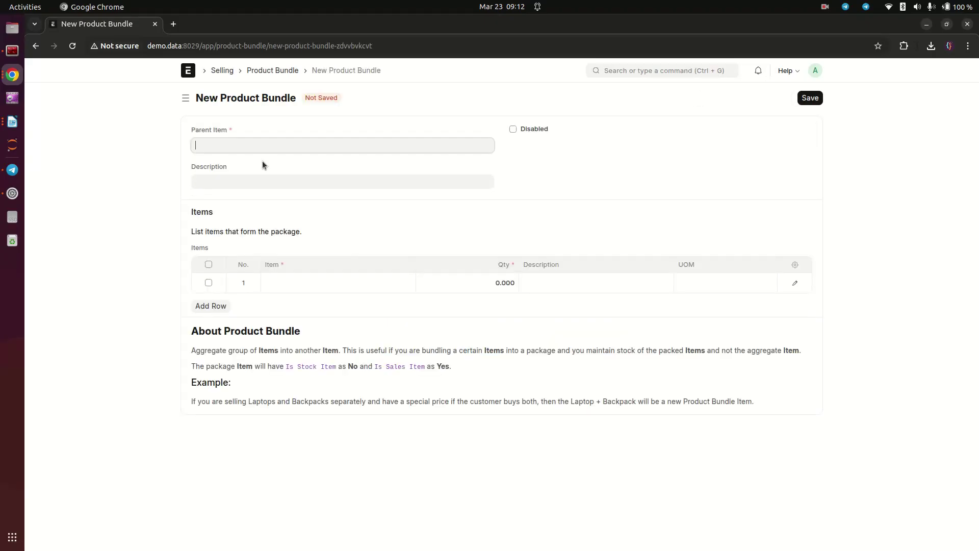
{"action": "left_click", "coordinate": [252, 145]}
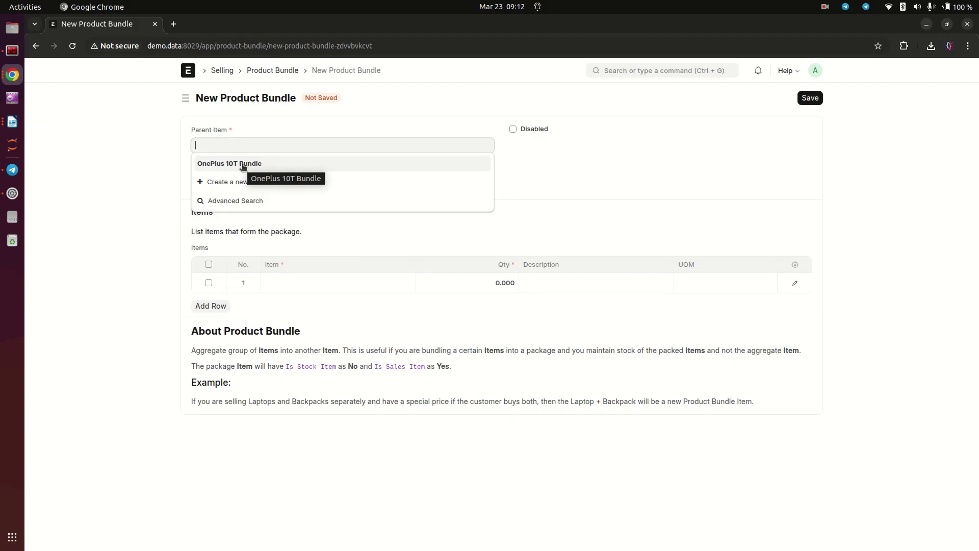
{"action": "left_click", "coordinate": [242, 166]}
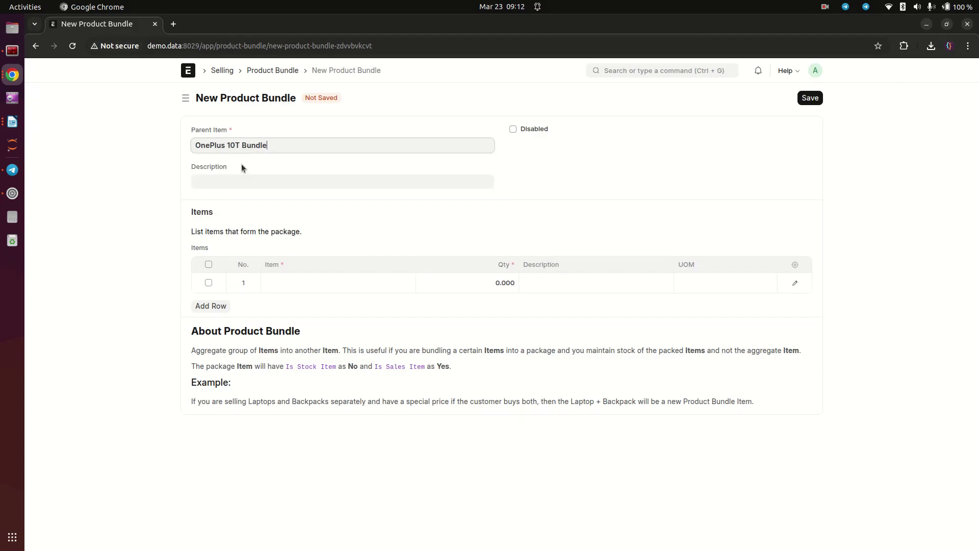
{"action": "left_click", "coordinate": [255, 181]}
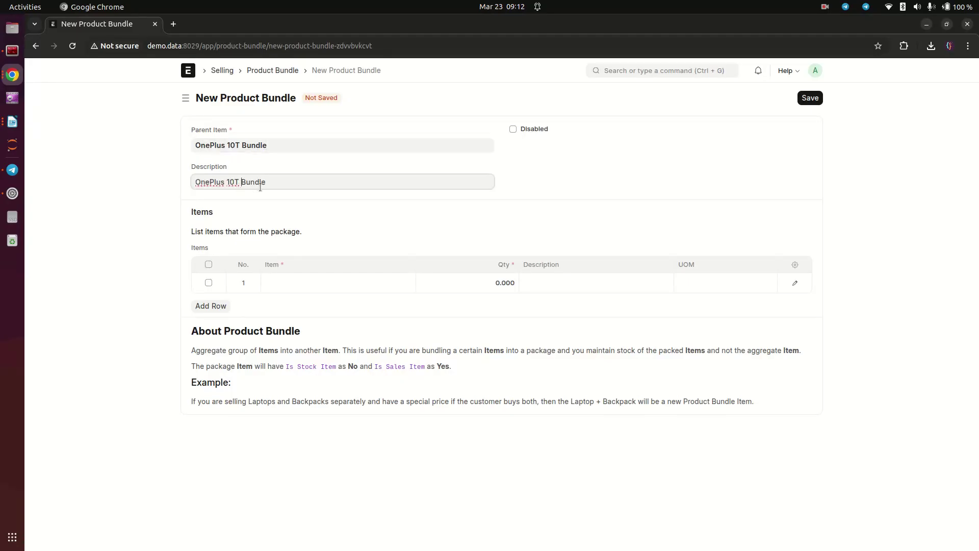
{"action": "left_click", "coordinate": [209, 166]}
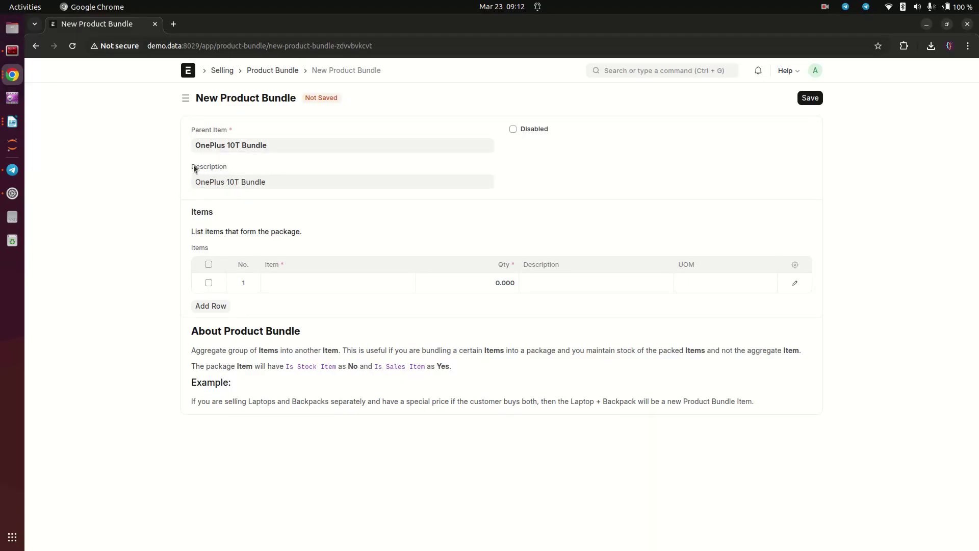
- Set the bundle's first item row to OnePlus 10T Charger and add a second row
{"action": "left_click", "coordinate": [209, 167]}
{"action": "left_click", "coordinate": [237, 223]}
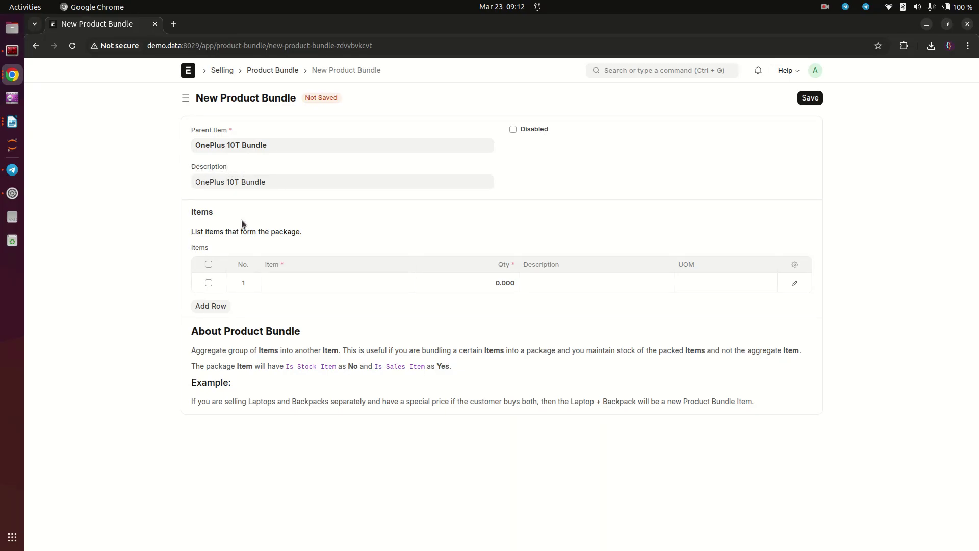
{"action": "left_click", "coordinate": [317, 308]}
{"action": "left_click", "coordinate": [207, 306]}
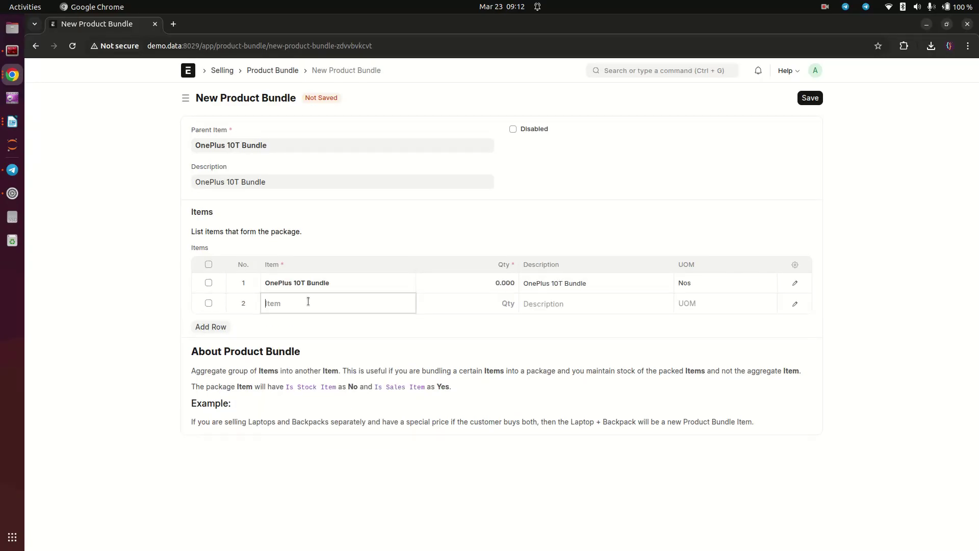
{"action": "left_click", "coordinate": [323, 283]}
{"action": "double_click", "coordinate": [323, 282]}
{"action": "key", "text": "BackSpace"}
{"action": "left_click", "coordinate": [324, 339]}
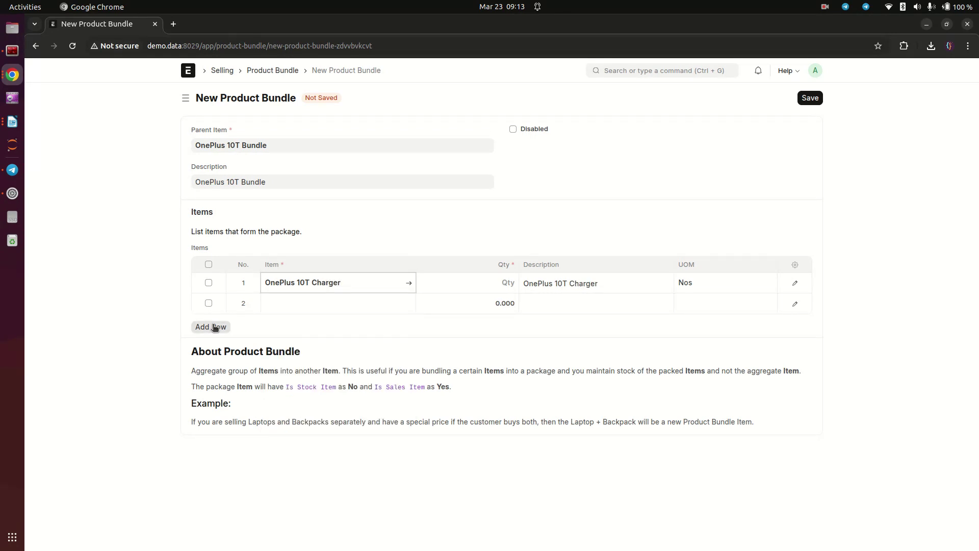
- Add OnePlus 10T Earpods and OnePlus 10T Smart Phone to the bundle's items, moving the Smart Phone to the first row
{"action": "left_click", "coordinate": [286, 303]}
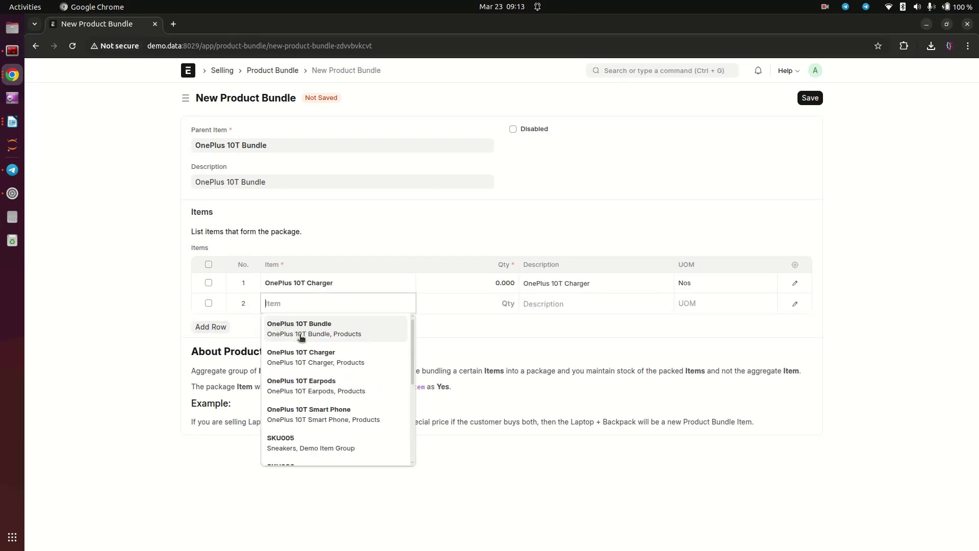
{"action": "left_click", "coordinate": [301, 382]}
{"action": "left_click", "coordinate": [305, 328]}
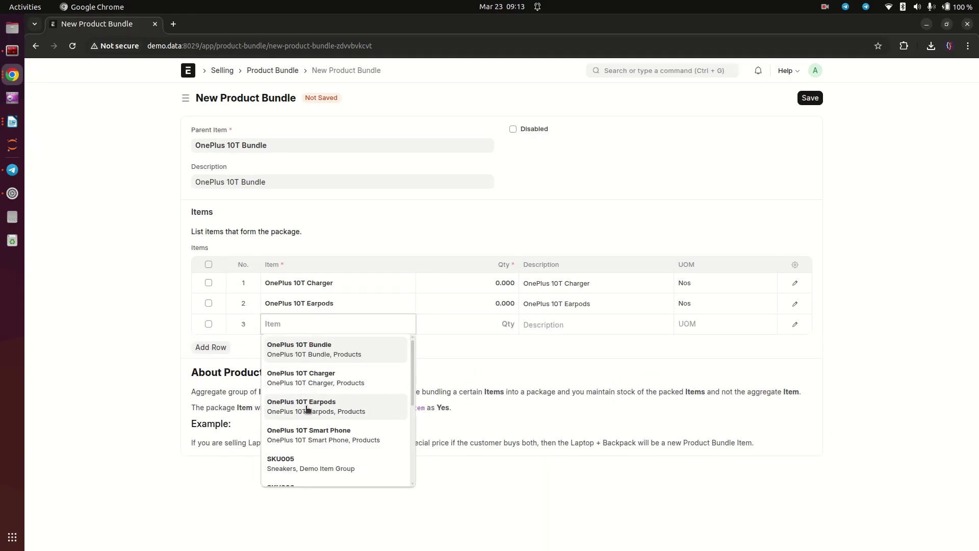
{"action": "left_click", "coordinate": [306, 432]}
{"action": "left_click_drag", "start_coordinate": [249, 328], "coordinate": [248, 285]}
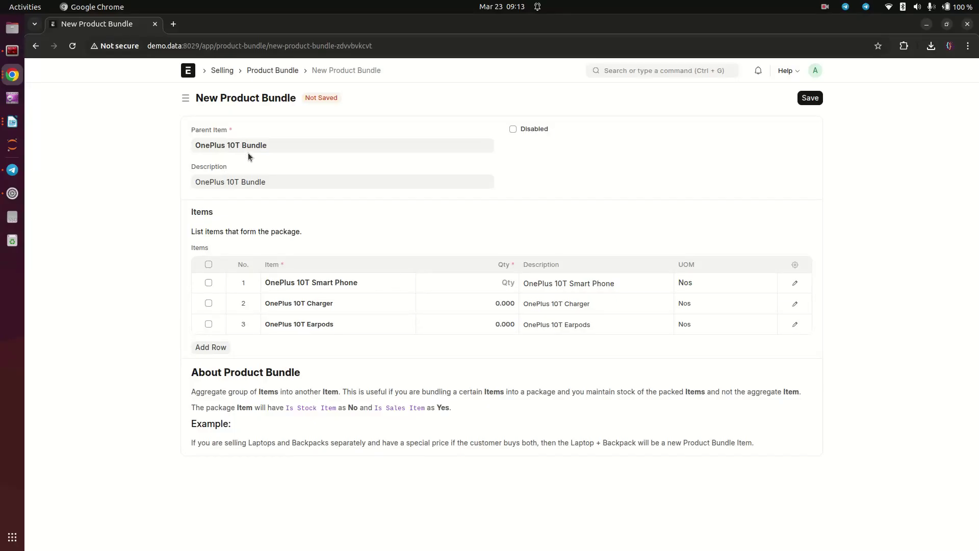
- Set the bundle quantities to 1 Smart Phone, 2 Chargers and 1 Earpods, and save the product bundle
{"action": "left_click", "coordinate": [479, 288]}
{"action": "type", "text": "1"}
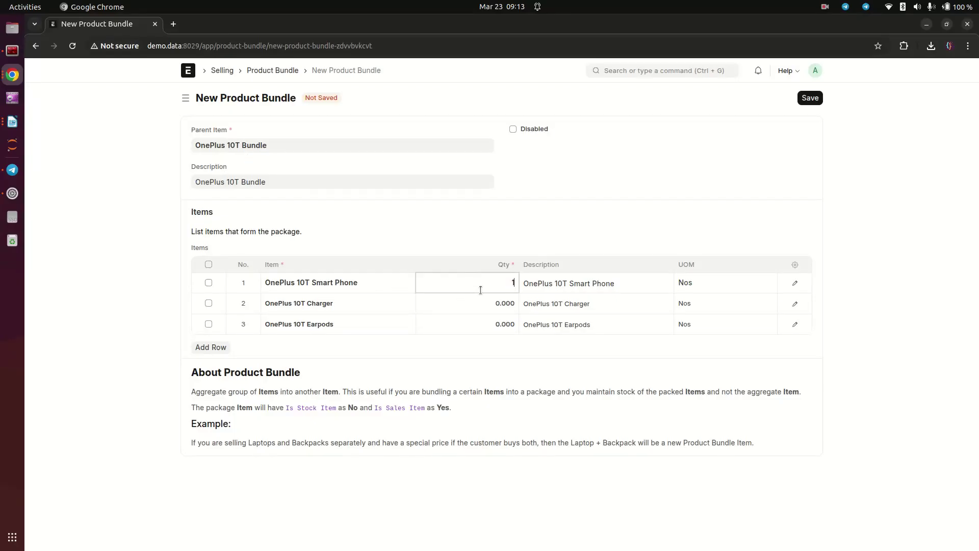
{"action": "left_click", "coordinate": [483, 305]}
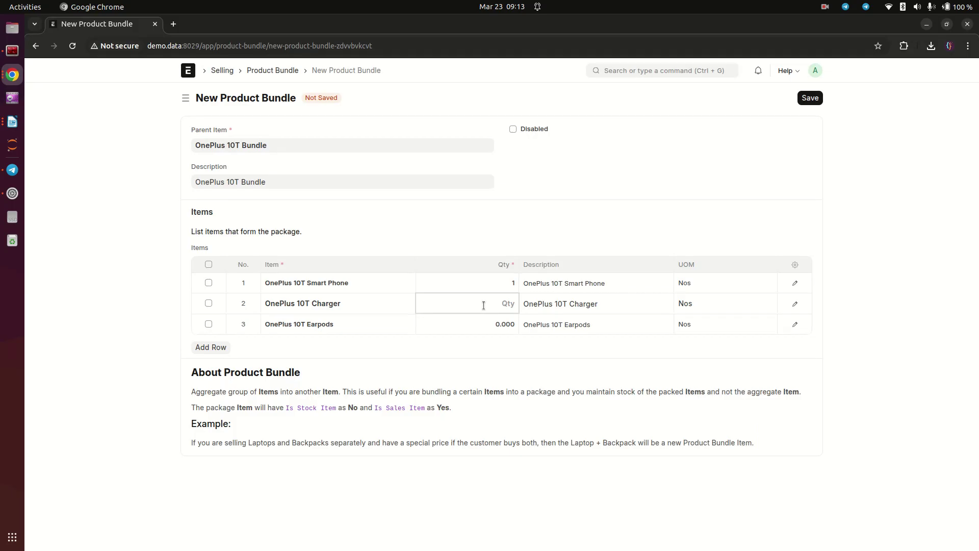
{"action": "left_click", "coordinate": [486, 324]}
{"action": "type", "text": "1"}
{"action": "left_click", "coordinate": [891, 208]}
{"action": "left_click", "coordinate": [811, 98]}
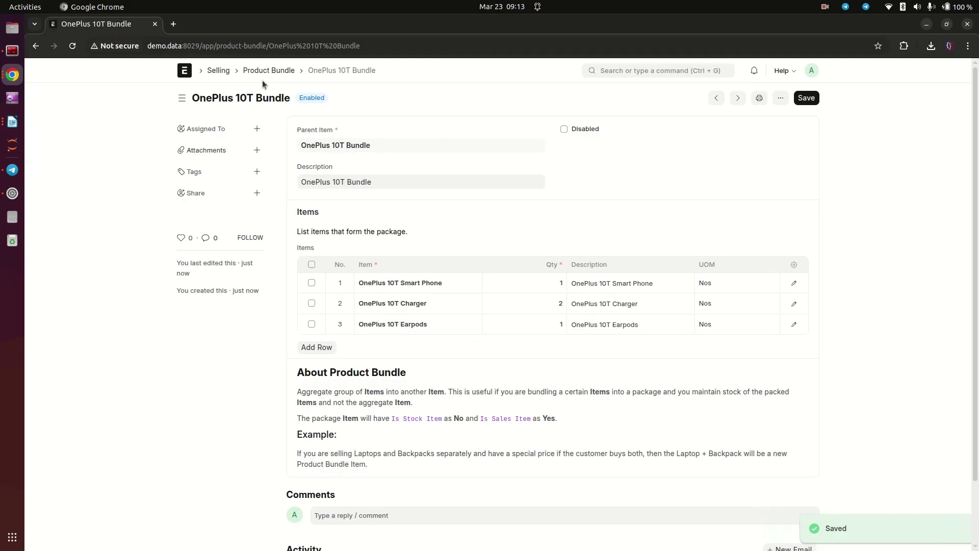
{"action": "scroll", "coordinate": [601, 270], "scroll_direction": "down", "scroll_amount": 2}
{"action": "scroll", "coordinate": [601, 268], "scroll_direction": "up", "scroll_amount": 2}
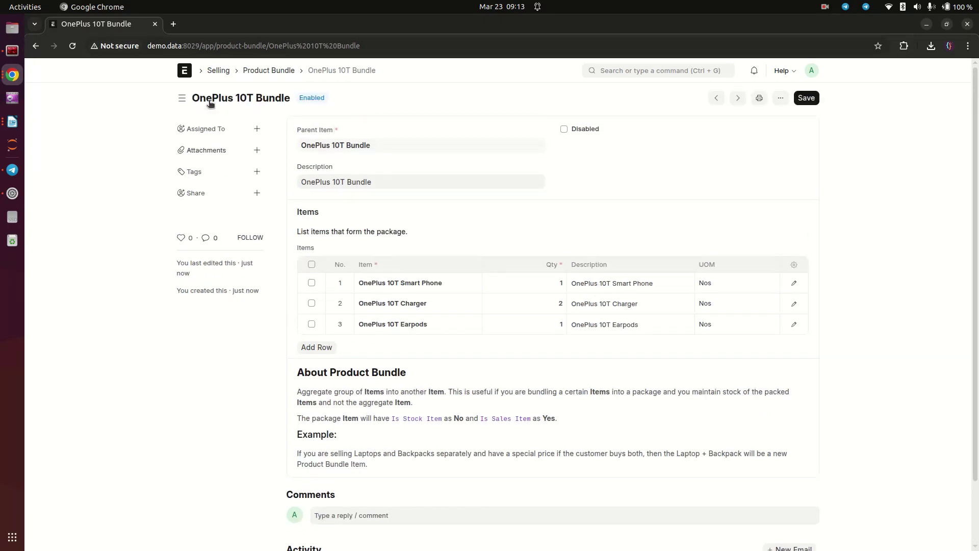
- Find the Stock Balance report, generate it, and examine the listed items and their balances
{"action": "right_click", "coordinate": [186, 73]}
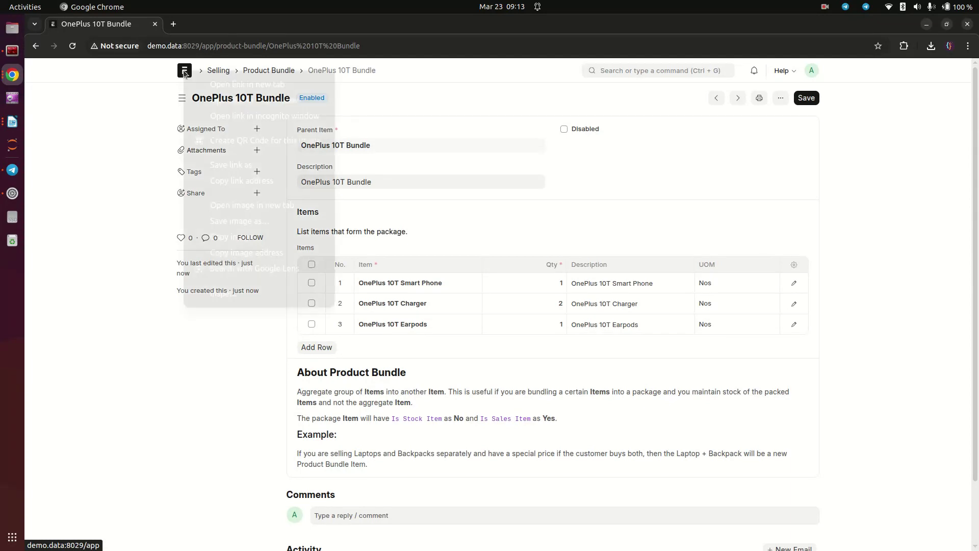
{"action": "left_click", "coordinate": [184, 71]}
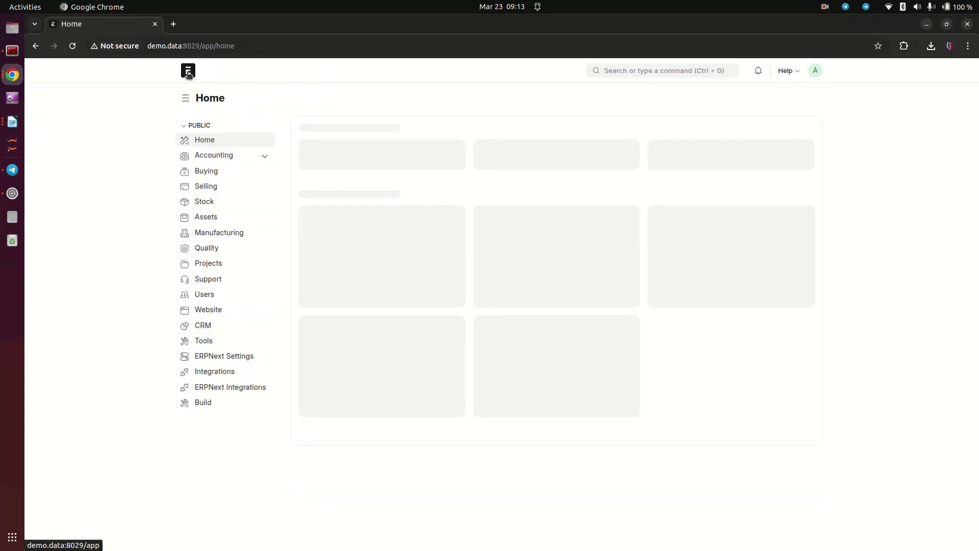
{"action": "left_click", "coordinate": [625, 71]}
{"action": "type", "text": "stock ba"}
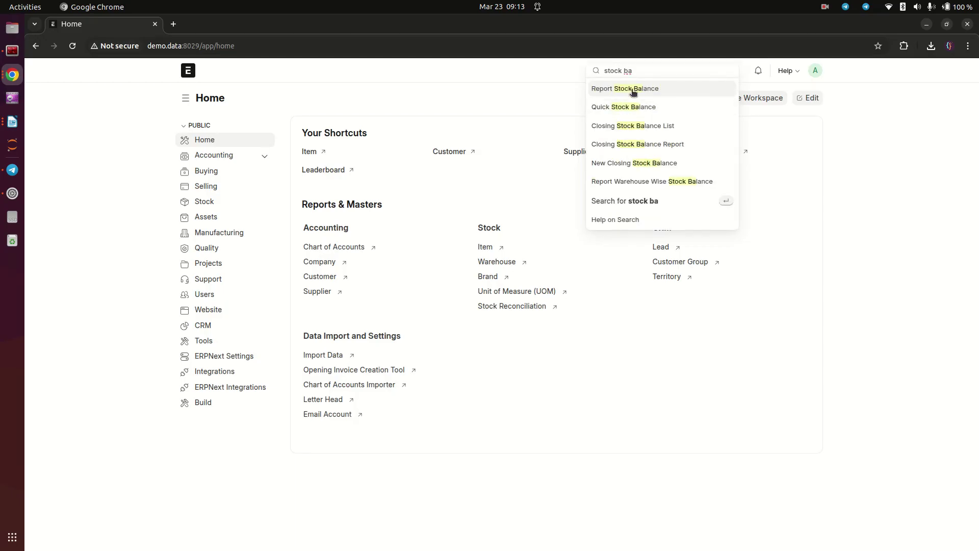
{"action": "left_click", "coordinate": [631, 89]}
{"action": "left_click", "coordinate": [770, 100]}
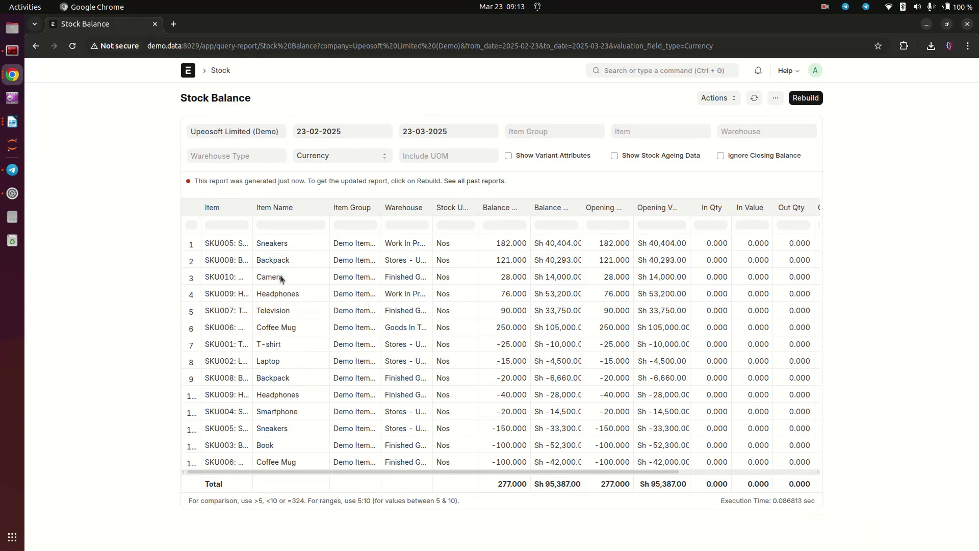
{"action": "left_click_drag", "start_coordinate": [486, 471], "coordinate": [282, 458]}
- Open the home page in a new tab enlarged to 125% and activate the command search
{"action": "right_click", "coordinate": [184, 71]}
{"action": "left_click", "coordinate": [206, 82]}
{"action": "left_click", "coordinate": [199, 27]}
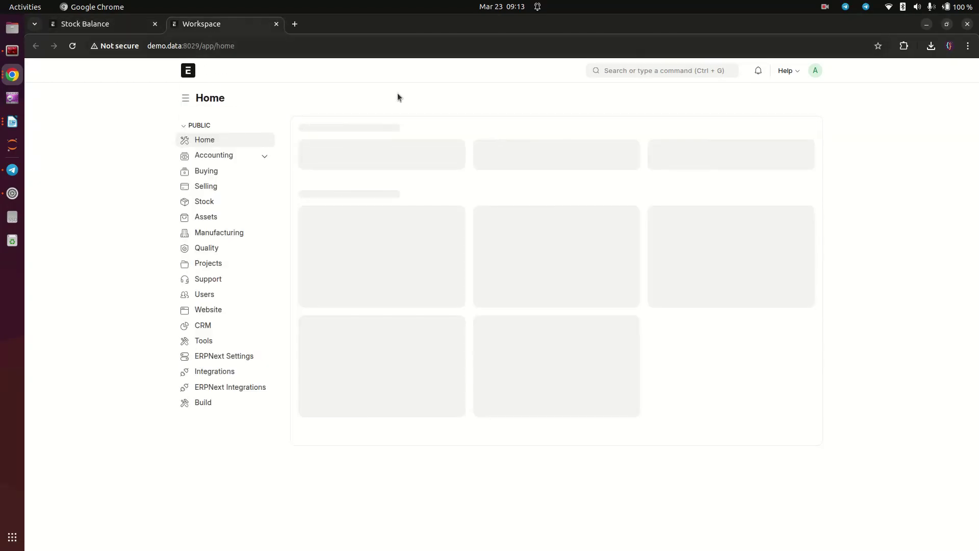
{"action": "key", "text": "ctrl+plus"}
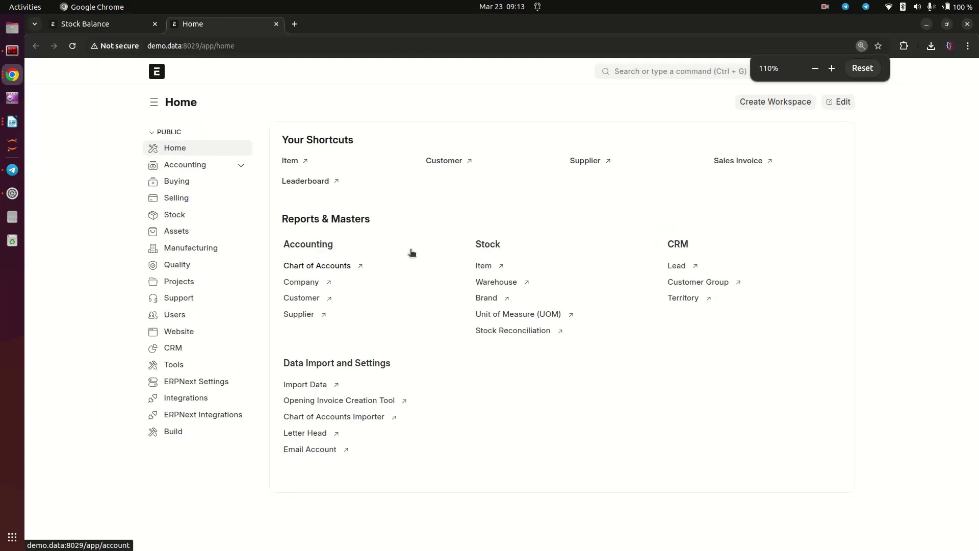
{"action": "key", "text": "ctrl+plus"}
{"action": "left_click", "coordinate": [667, 77]}
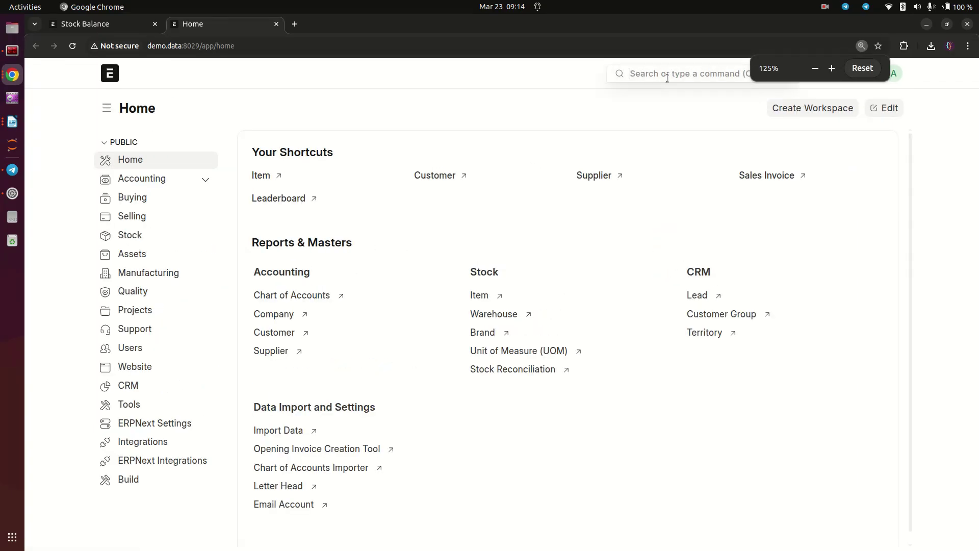
{"action": "type", "text": "sales"}
{"action": "key", "text": "BackSpace"}
{"action": "key", "text": "BackSpace"}
{"action": "key", "text": "BackSpace"}
{"action": "key", "text": "BackSpace"}
{"action": "key", "text": "BackSpace"}
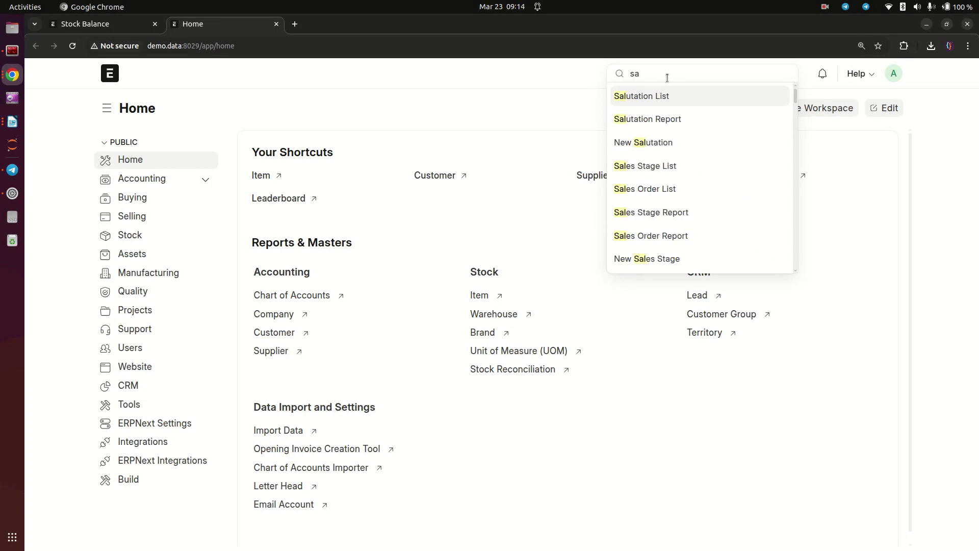
- Search for "purchase in", open the Purchase Invoice list and start a new purchase invoice
{"action": "type", "text": "purchas"}
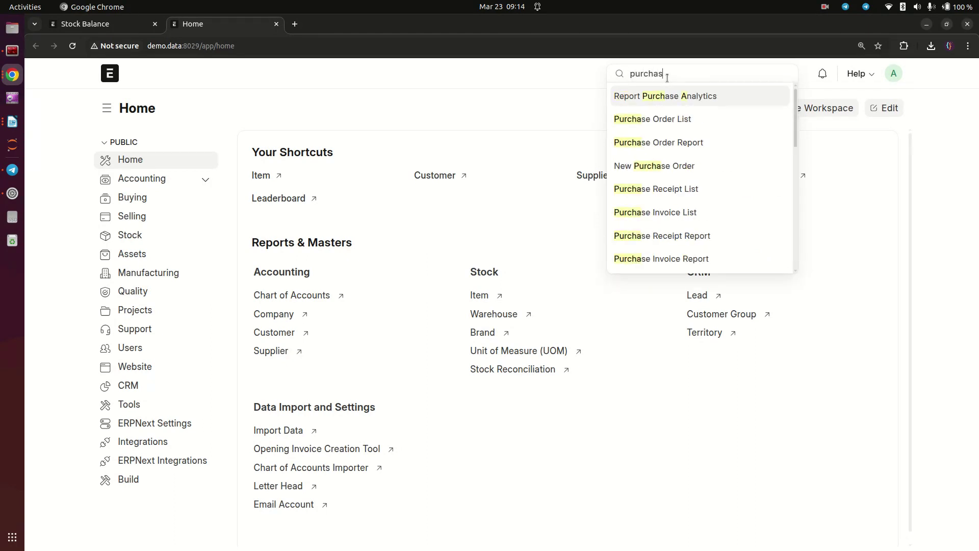
{"action": "type", "text": "e in"}
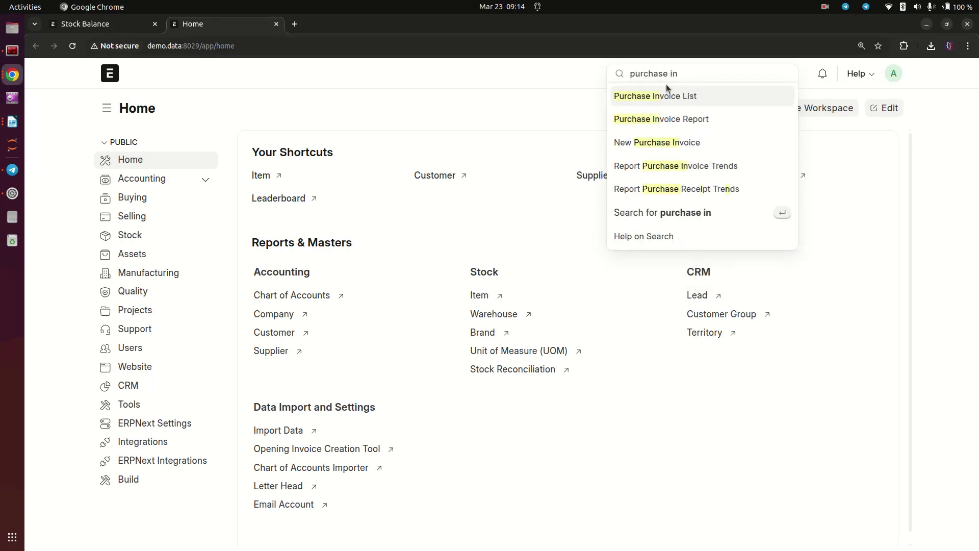
{"action": "left_click", "coordinate": [665, 104]}
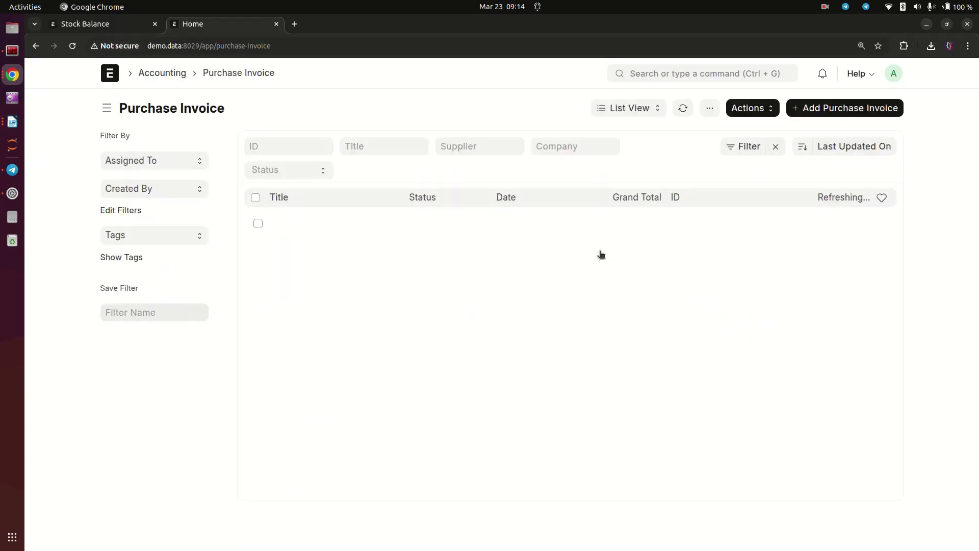
{"action": "left_click", "coordinate": [846, 108]}
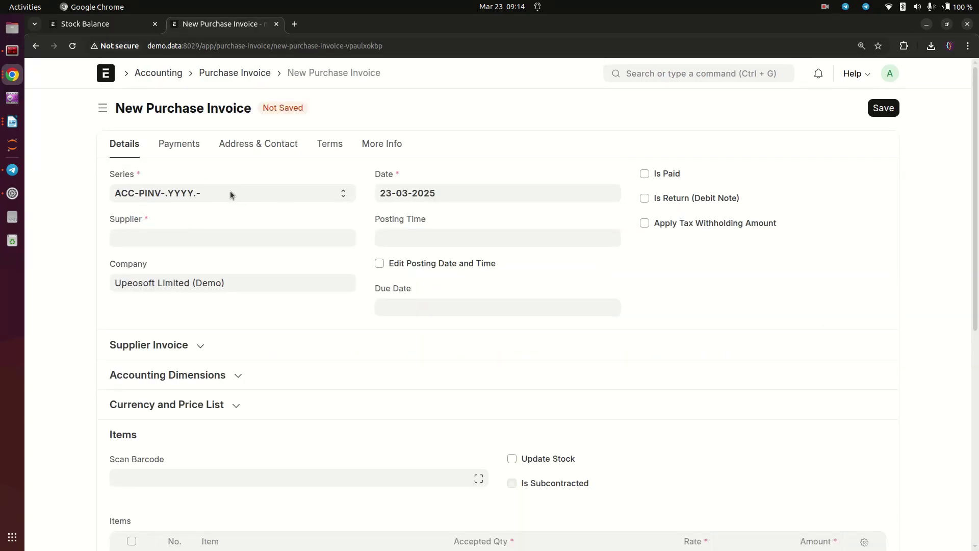
- Choose MA Inc. as the invoice's supplier and enter OnePlus 10T Charger as the first item
{"action": "left_click", "coordinate": [161, 236]}
{"action": "left_click", "coordinate": [136, 278]}
{"action": "scroll", "coordinate": [262, 377], "scroll_direction": "down", "scroll_amount": 4}
{"action": "left_click", "coordinate": [240, 378]}
{"action": "scroll", "coordinate": [240, 372], "scroll_direction": "down", "scroll_amount": 2}
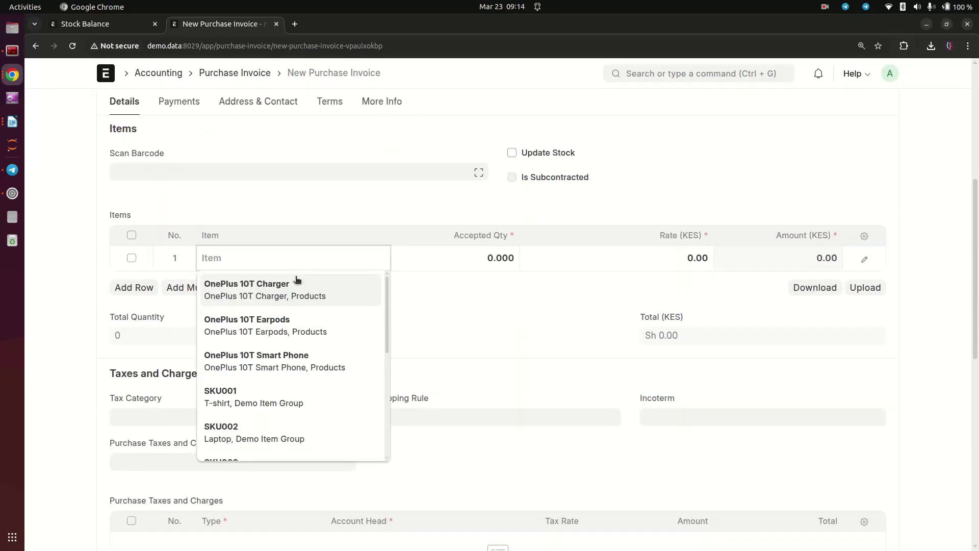
{"action": "left_click", "coordinate": [259, 293]}
- Add OnePlus 10T Earpods and OnePlus 10T Smart Phone as the second and third invoice items
{"action": "left_click", "coordinate": [133, 287]}
{"action": "left_click", "coordinate": [271, 284]}
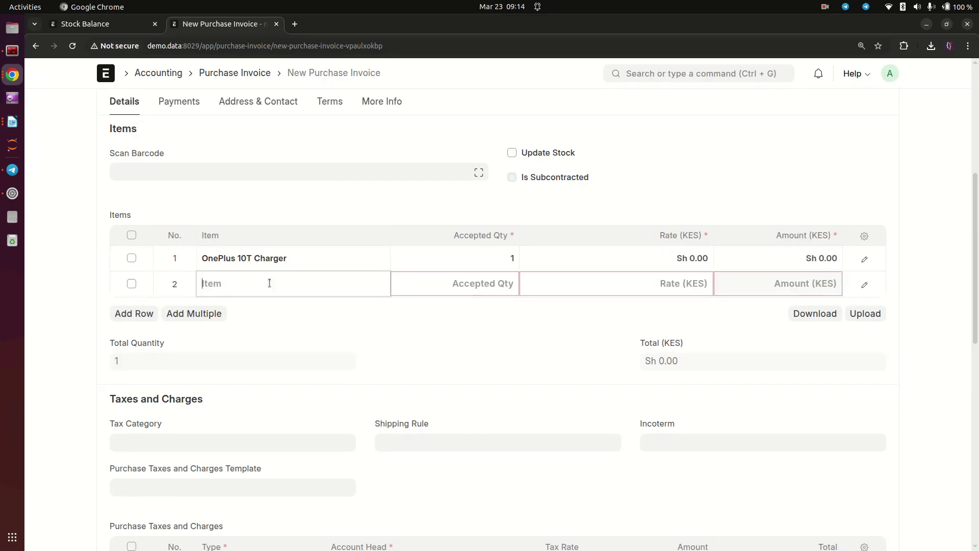
{"action": "left_click", "coordinate": [260, 347]}
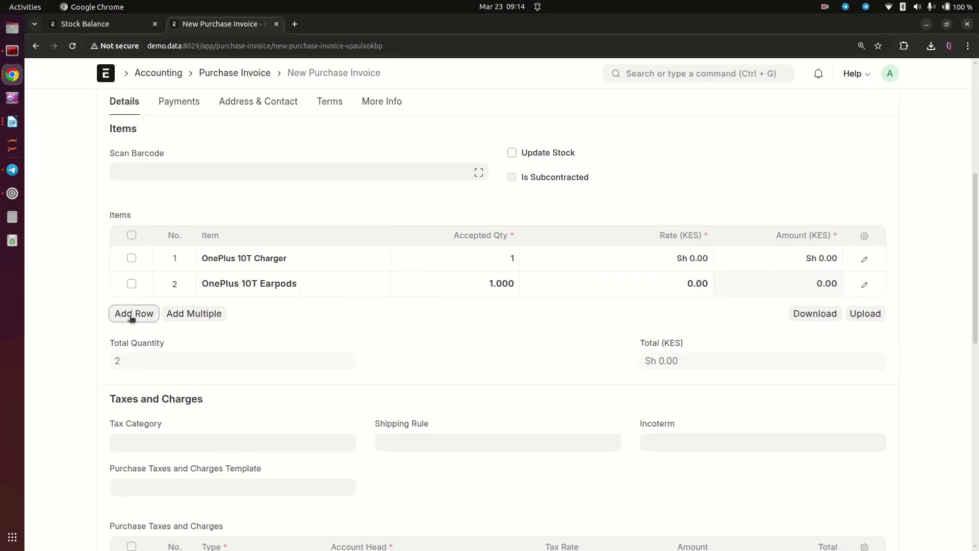
{"action": "left_click", "coordinate": [130, 313]}
{"action": "left_click", "coordinate": [281, 307]}
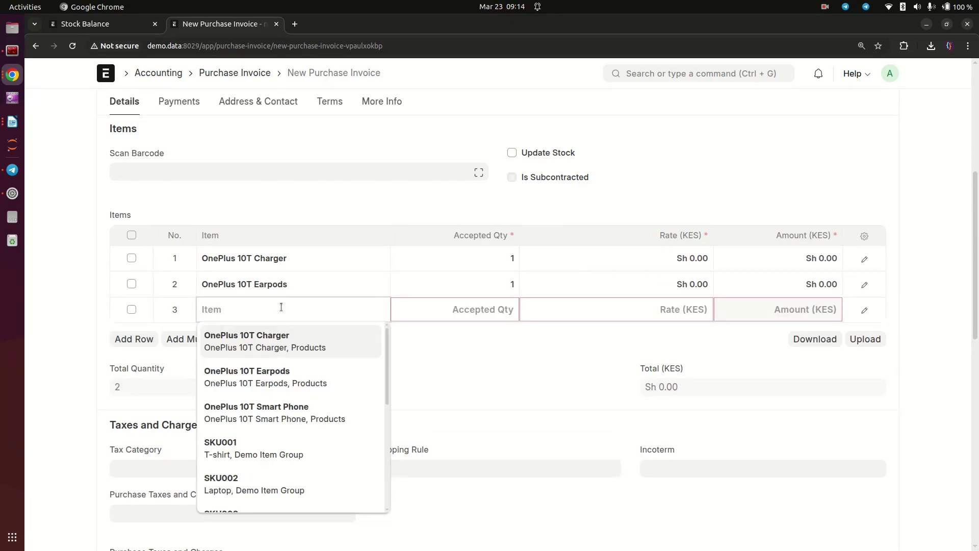
{"action": "left_click", "coordinate": [275, 421]}
- Set the accepted quantity to 10 for the Charger, Earpods and Smart Phone invoice rows
{"action": "left_click", "coordinate": [479, 254]}
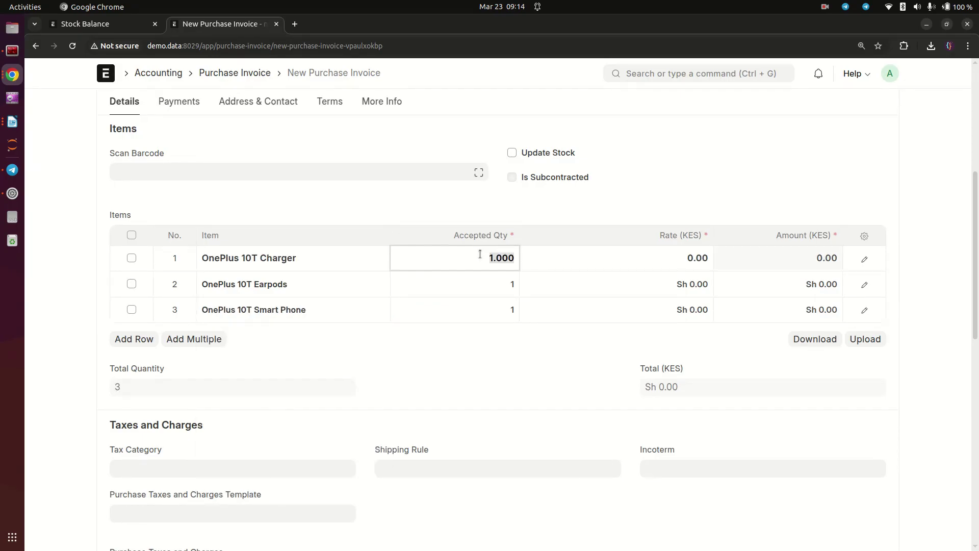
{"action": "type", "text": "10"}
{"action": "left_click", "coordinate": [474, 291]}
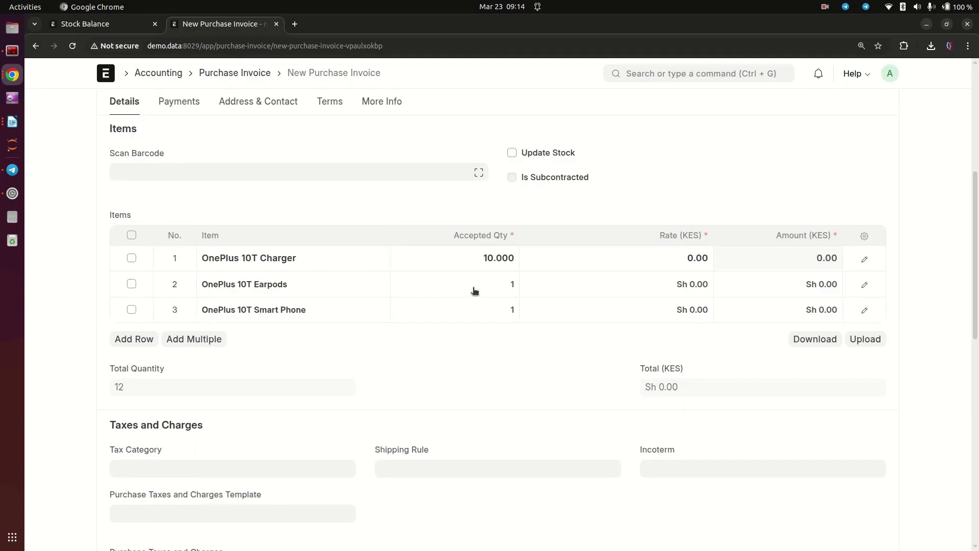
{"action": "left_click", "coordinate": [473, 291]}
{"action": "type", "text": "10"}
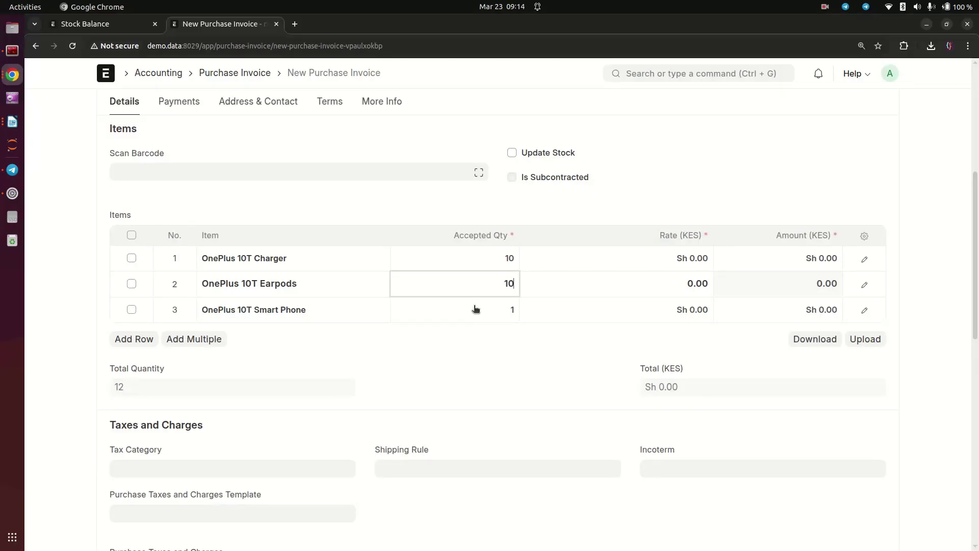
{"action": "left_click", "coordinate": [471, 314]}
{"action": "type", "text": "1"}
{"action": "left_click", "coordinate": [701, 333]}
- Set the invoice rates to 4,000 KES for the Charger, 30,000 for the Earpods and 120,000 for the Smart Phone
{"action": "left_click", "coordinate": [660, 258]}
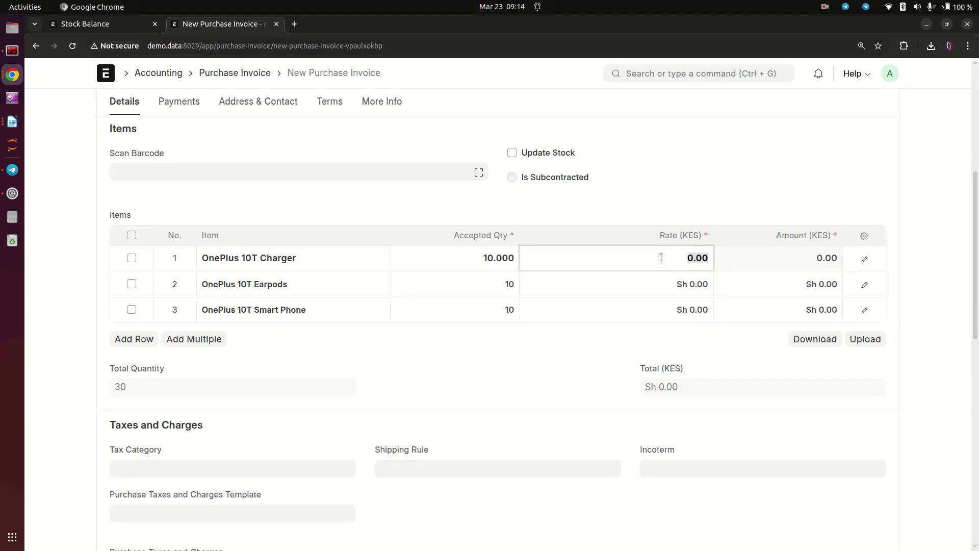
{"action": "type", "text": "4000"}
{"action": "left_click", "coordinate": [655, 287]}
{"action": "left_click", "coordinate": [654, 284]}
{"action": "type", "text": "30,000"}
{"action": "left_click", "coordinate": [647, 309]}
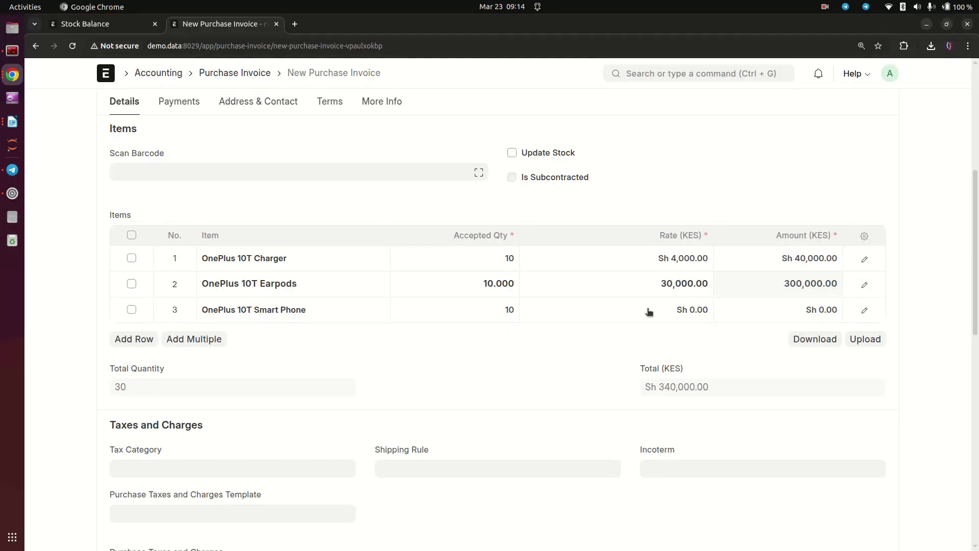
{"action": "type", "text": "120000"}
{"action": "left_click", "coordinate": [916, 194]}
- Save the purchase invoice and permanently submit it
{"action": "scroll", "coordinate": [898, 163], "scroll_direction": "up", "scroll_amount": 6}
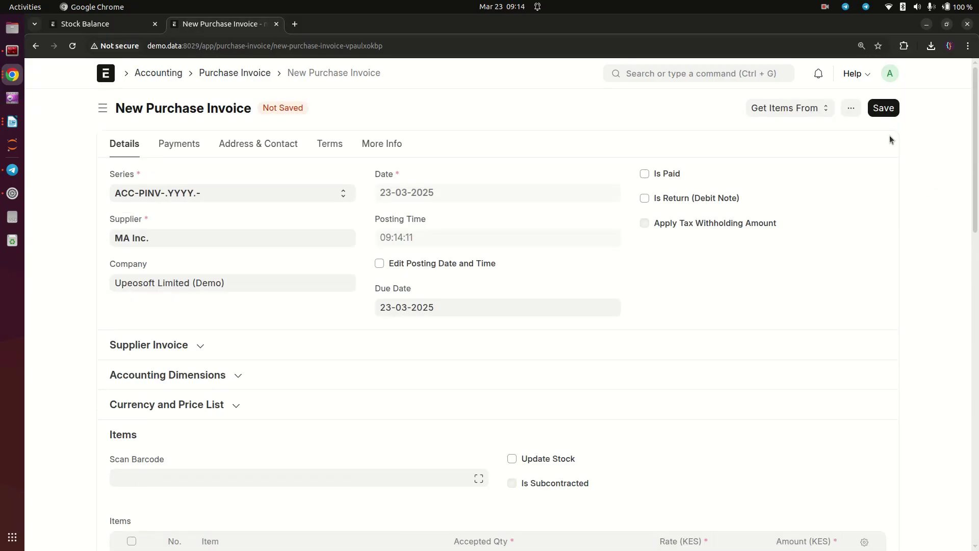
{"action": "left_click", "coordinate": [884, 108]}
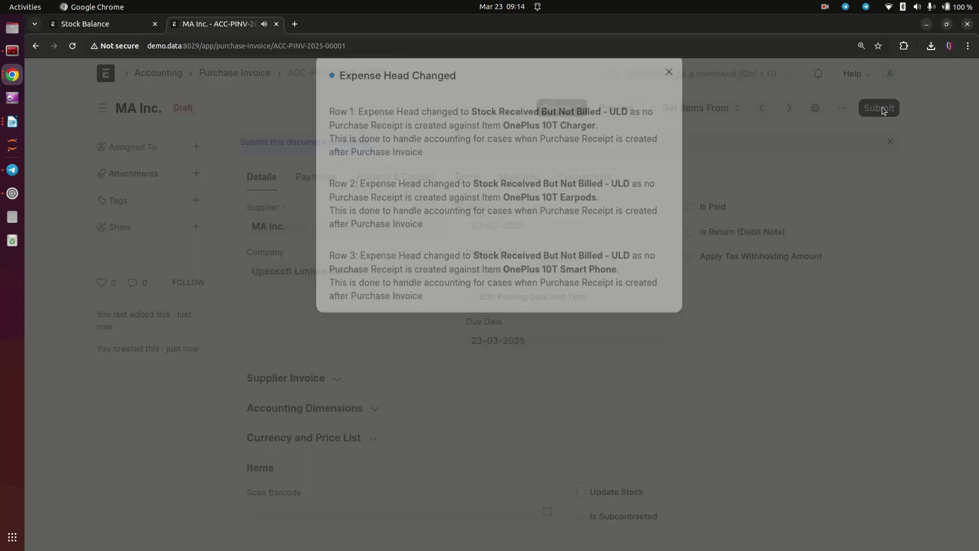
{"action": "left_click", "coordinate": [744, 181]}
{"action": "left_click", "coordinate": [882, 109]}
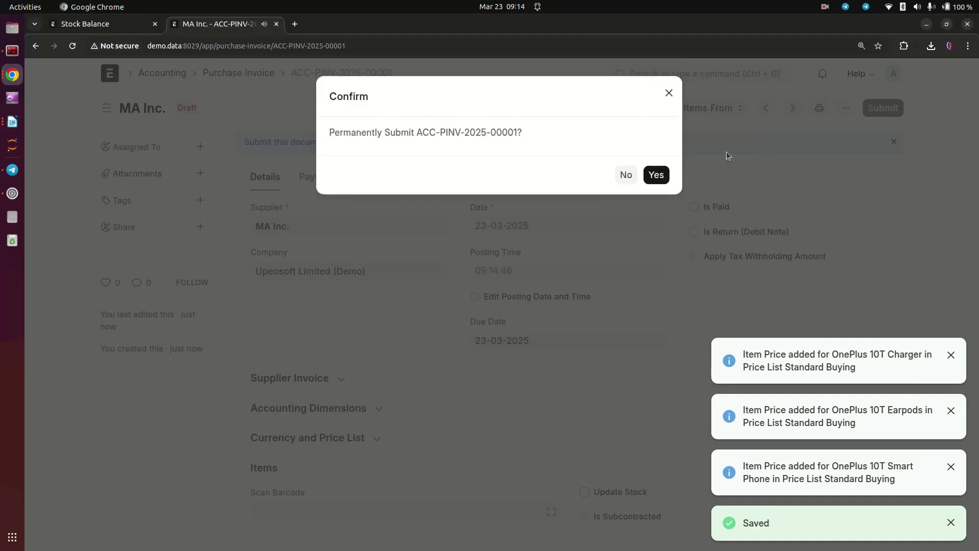
{"action": "left_click", "coordinate": [658, 174]}
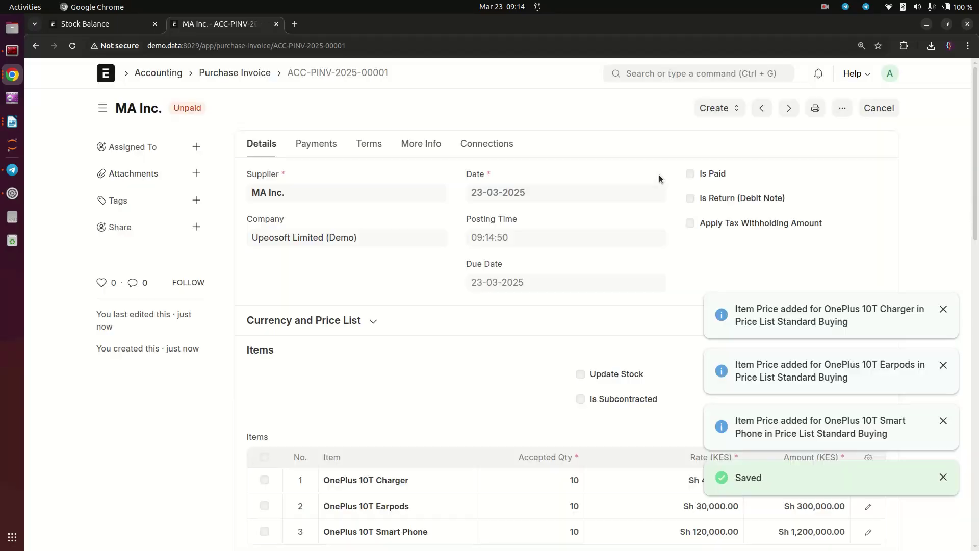
- Create a purchase receipt from the submitted purchase invoice and try to save it
{"action": "left_click", "coordinate": [667, 108]}
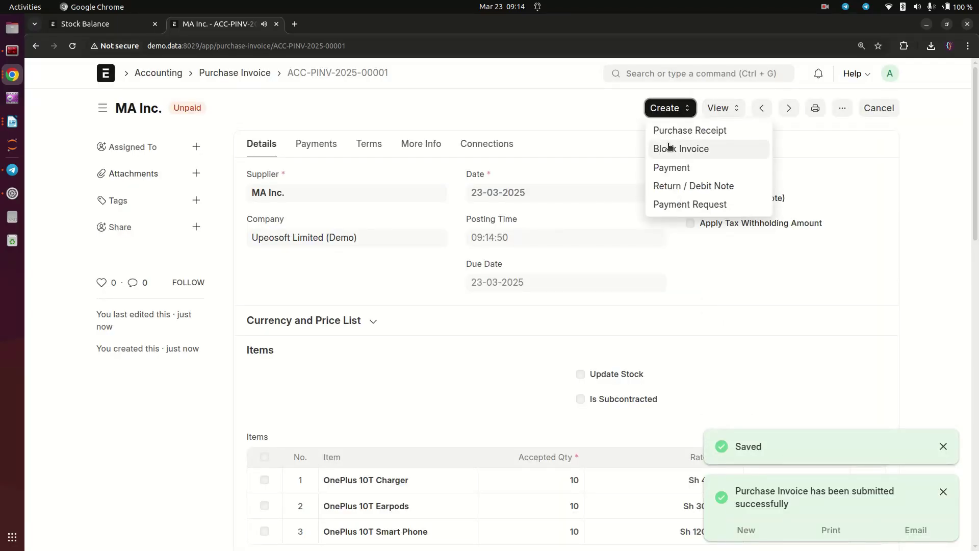
{"action": "left_click", "coordinate": [671, 129]}
{"action": "scroll", "coordinate": [548, 404], "scroll_direction": "down", "scroll_amount": 8}
{"action": "scroll", "coordinate": [789, 286], "scroll_direction": "up", "scroll_amount": 6}
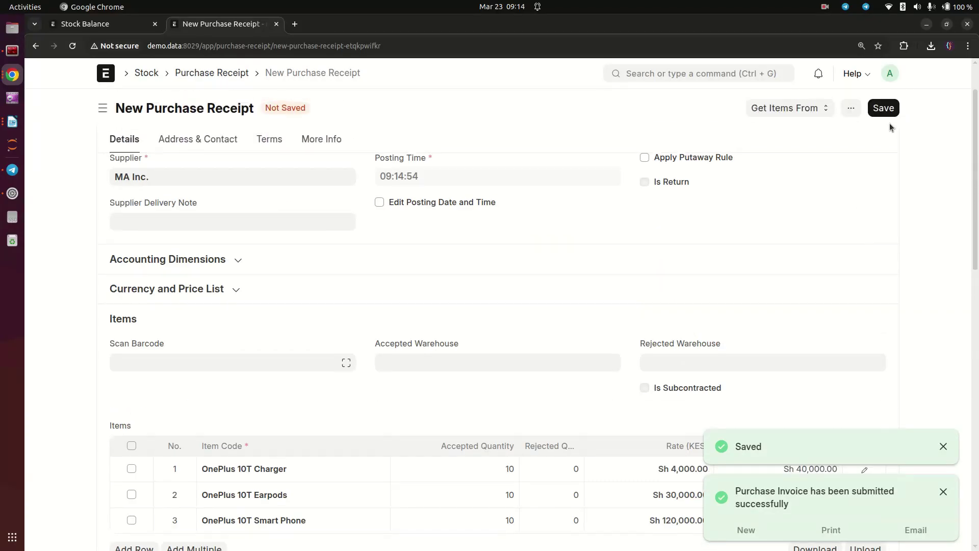
{"action": "left_click", "coordinate": [884, 109]}
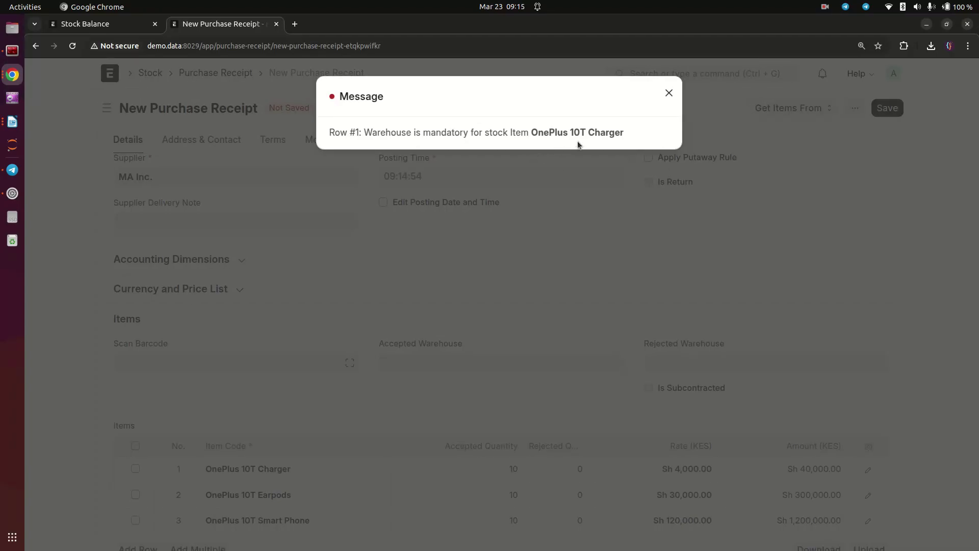
- Set the purchase receipt's accepted warehouse to Stores - ULD
{"action": "left_click", "coordinate": [573, 292]}
{"action": "scroll", "coordinate": [632, 275], "scroll_direction": "down", "scroll_amount": 3}
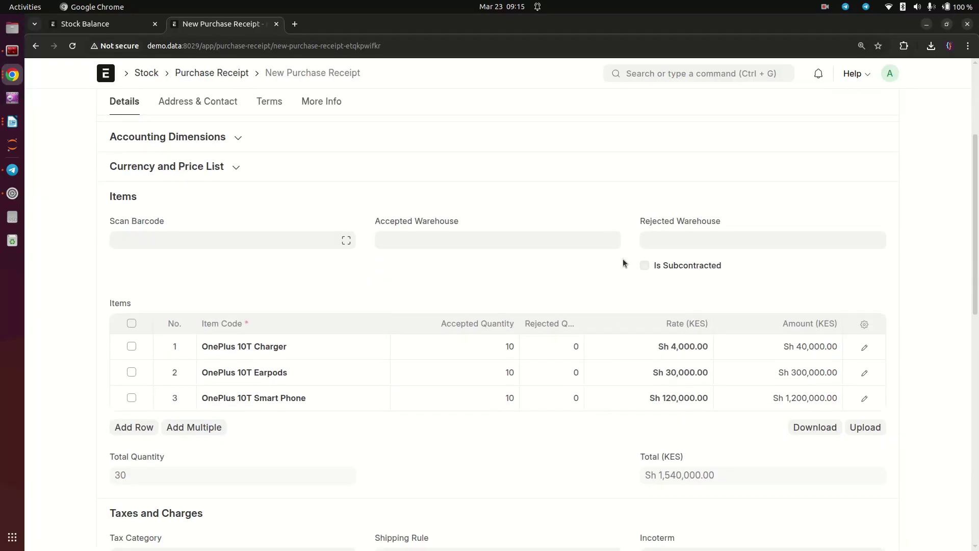
{"action": "left_click", "coordinate": [444, 236]}
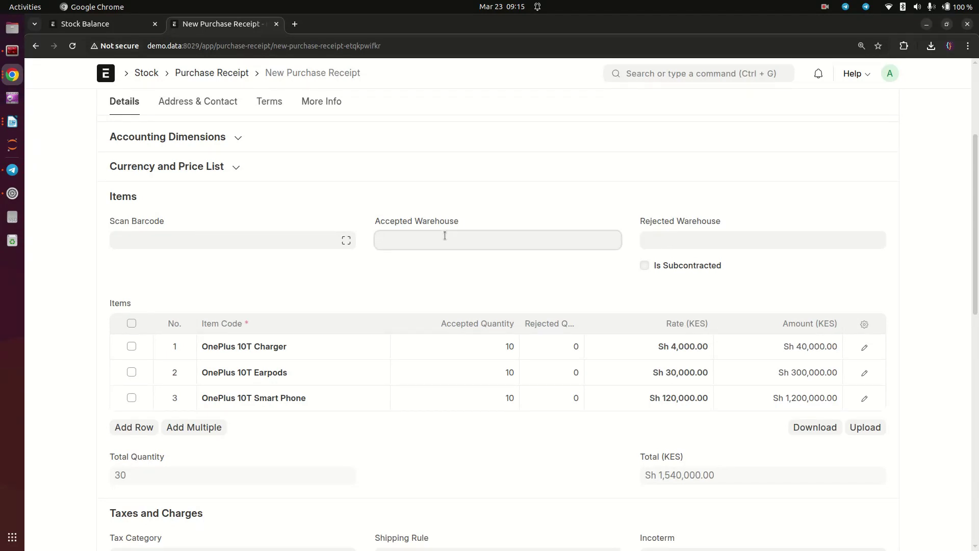
{"action": "left_click", "coordinate": [431, 334]}
{"action": "scroll", "coordinate": [720, 181], "scroll_direction": "up", "scroll_amount": 3}
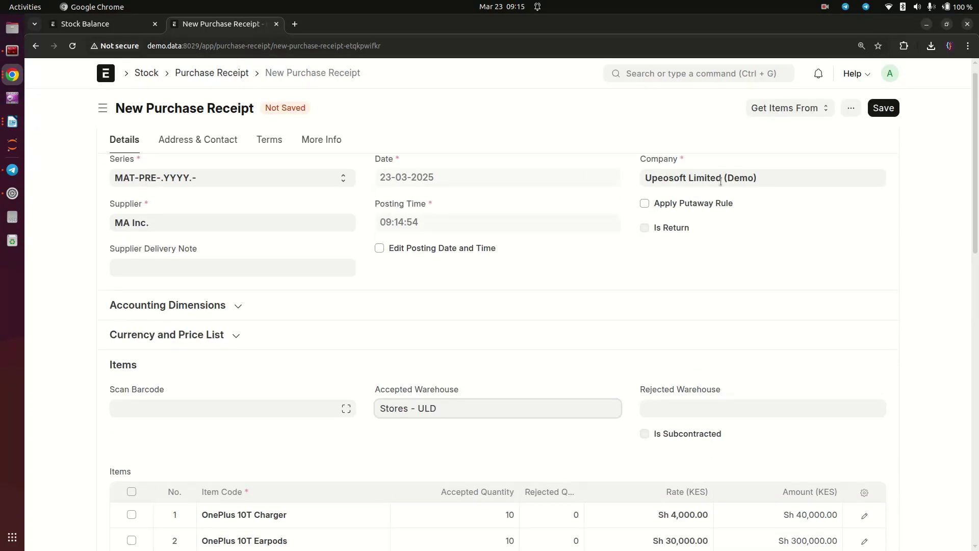
- Save the purchase receipt and permanently submit it
{"action": "scroll", "coordinate": [597, 286], "scroll_direction": "down", "scroll_amount": 5}
{"action": "scroll", "coordinate": [743, 265], "scroll_direction": "up", "scroll_amount": 5}
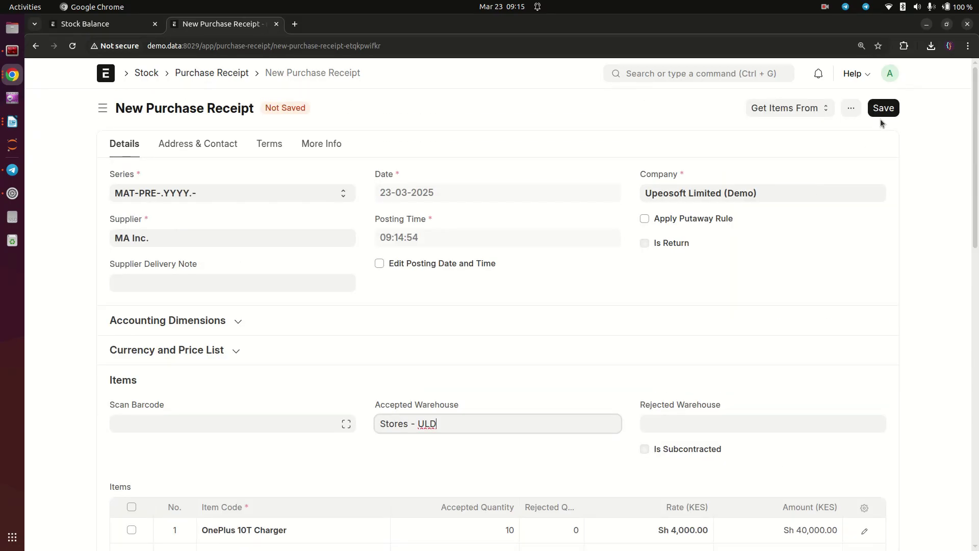
{"action": "left_click", "coordinate": [882, 110]}
{"action": "left_click", "coordinate": [881, 108]}
{"action": "left_click", "coordinate": [651, 175]}
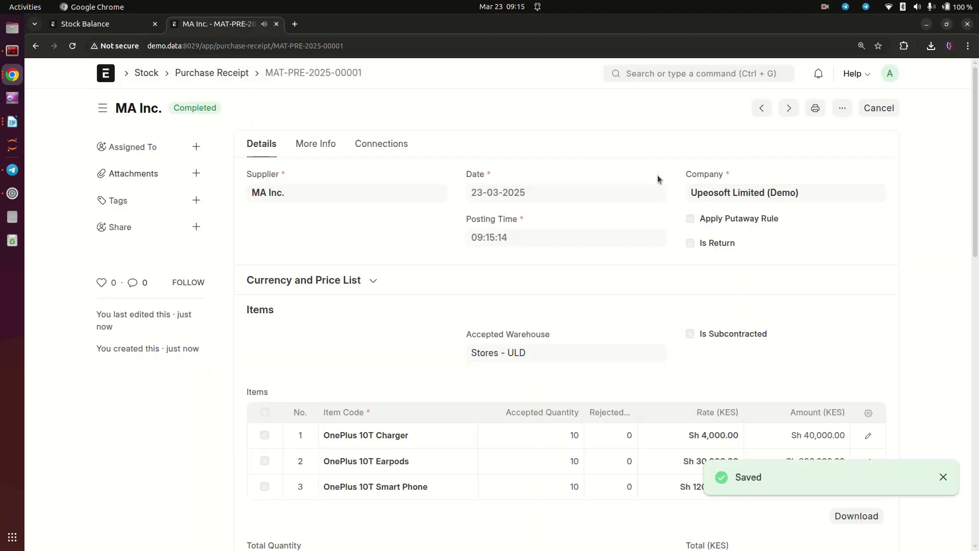
- Rebuild the Stock Balance report and check the balances of the purchased OnePlus 10T components
{"action": "left_click", "coordinate": [128, 27]}
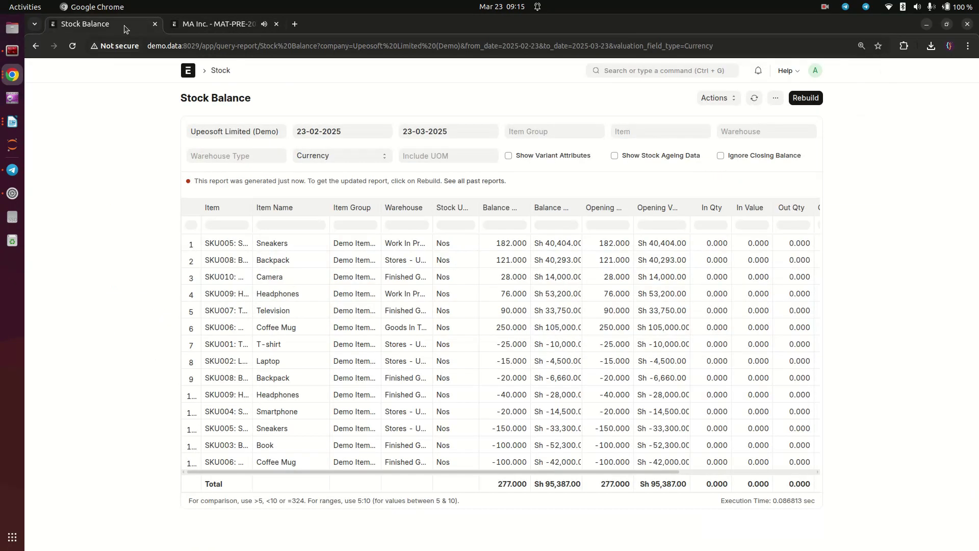
{"action": "left_click", "coordinate": [873, 109]}
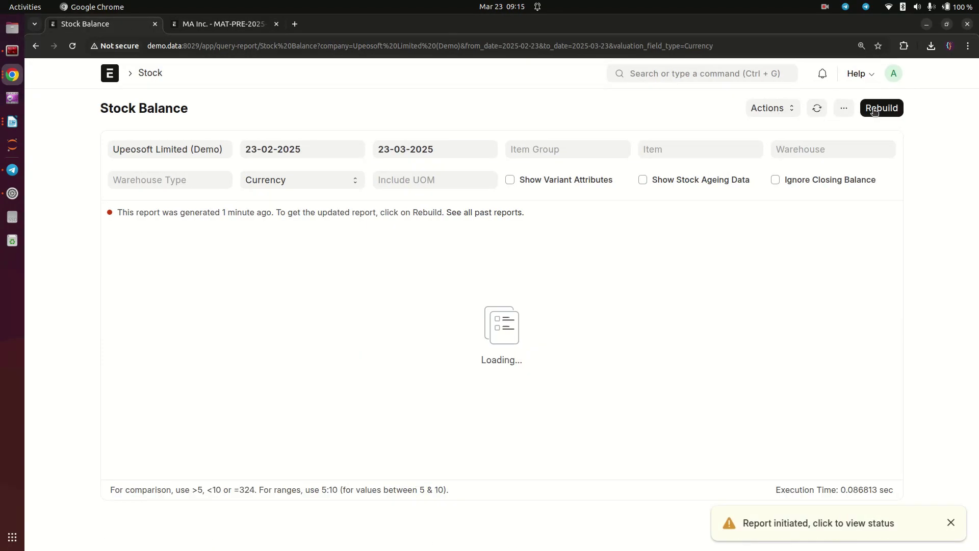
{"action": "scroll", "coordinate": [266, 437], "scroll_direction": "down", "scroll_amount": 2}
{"action": "scroll", "coordinate": [267, 437], "scroll_direction": "down", "scroll_amount": 2}
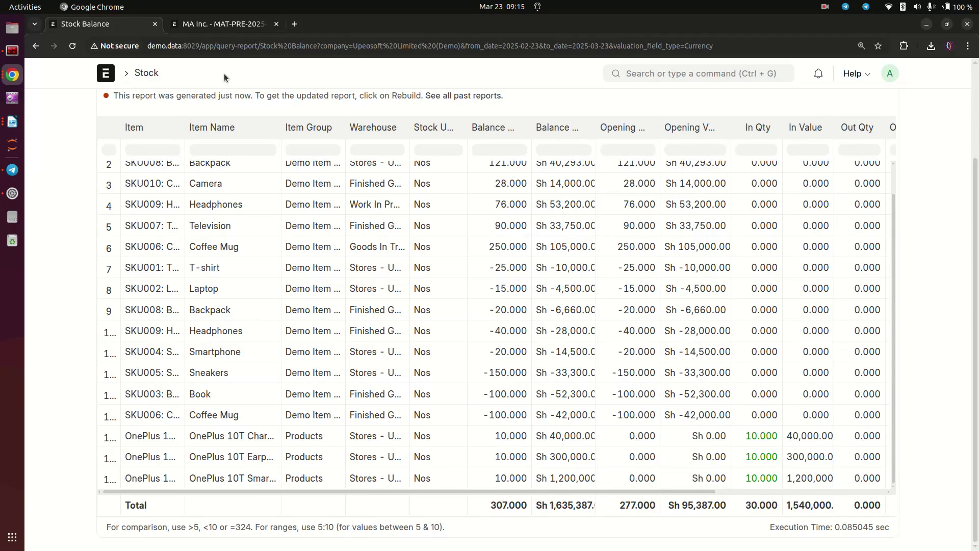
- Start a new sales invoice from the Sales Invoice list for the customer Grant Plastics Ltd
{"action": "left_click", "coordinate": [220, 26]}
{"action": "left_click", "coordinate": [738, 73]}
{"action": "type", "text": "s"}
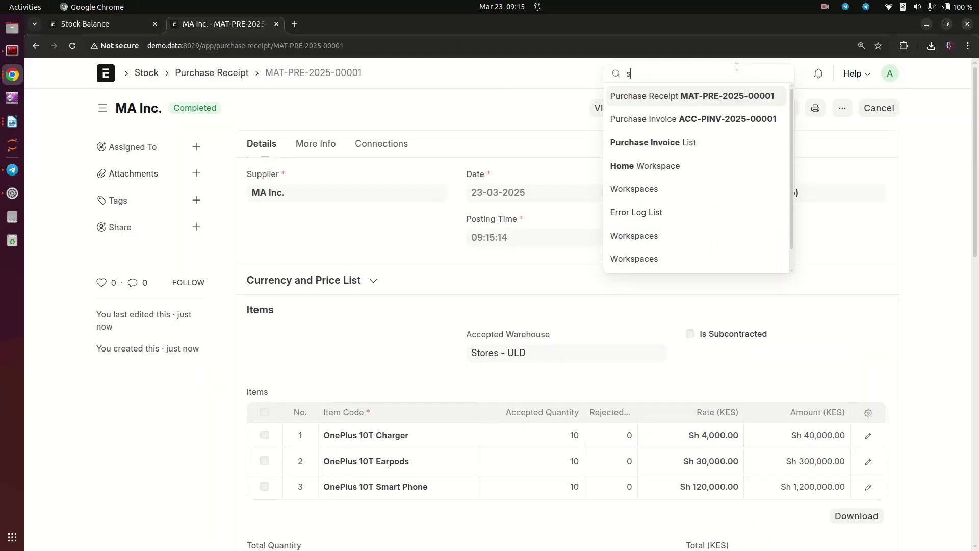
{"action": "type", "text": "eales in"}
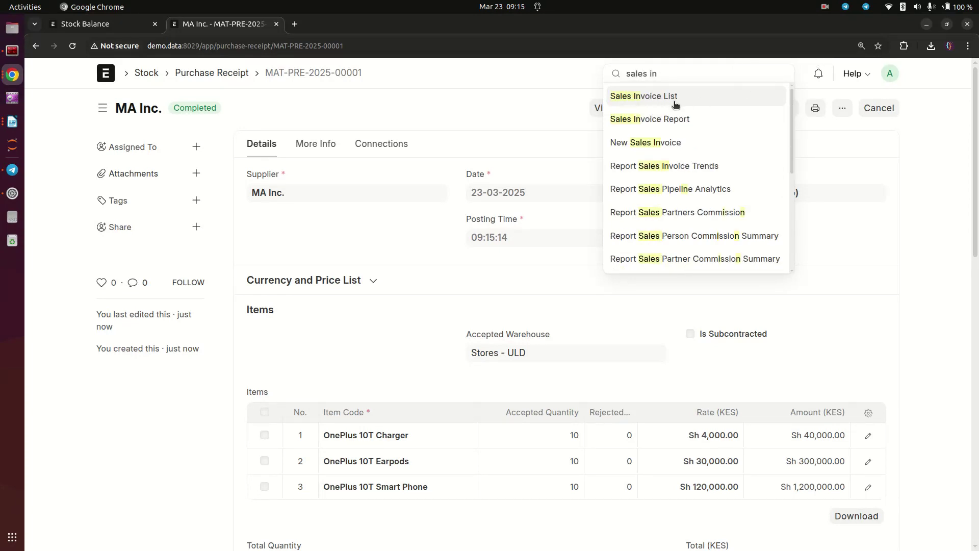
{"action": "left_click", "coordinate": [669, 98]}
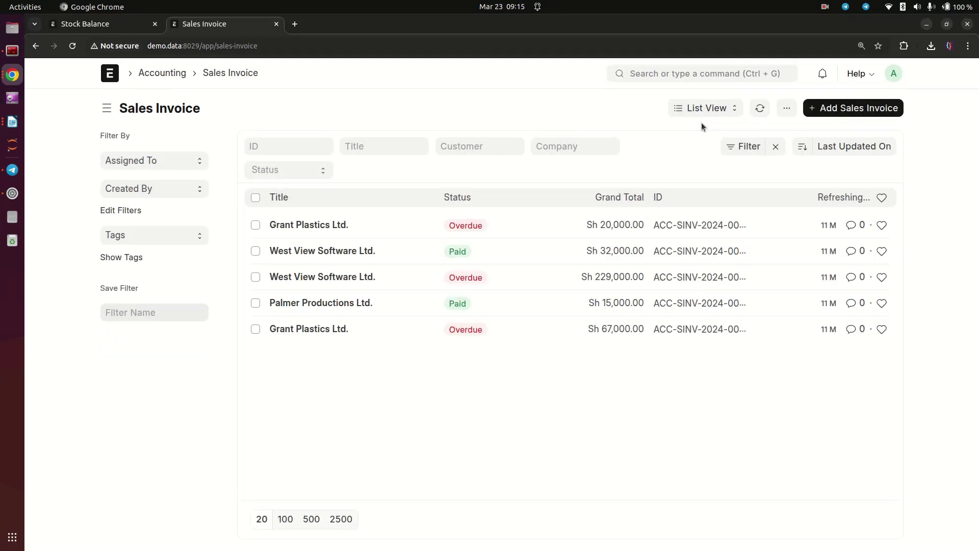
{"action": "left_click", "coordinate": [852, 113]}
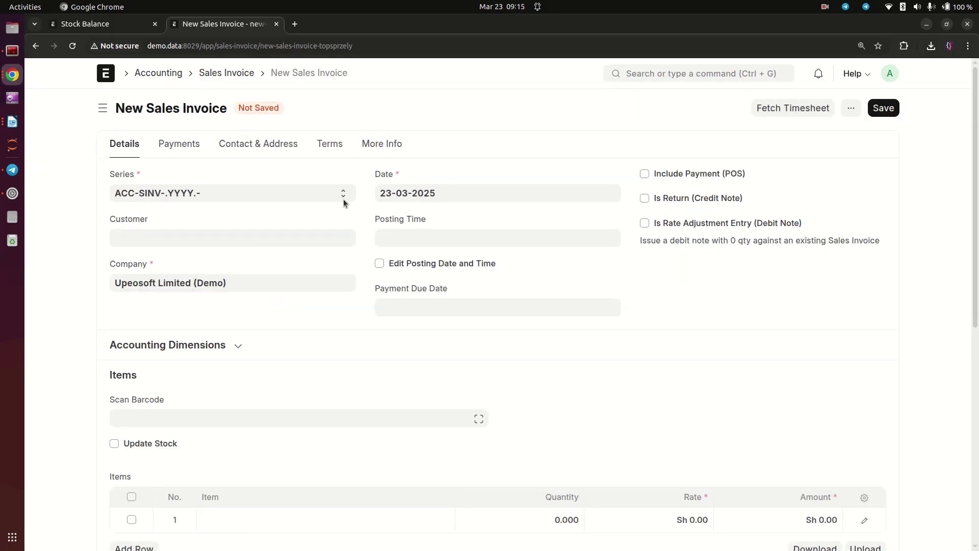
{"action": "left_click", "coordinate": [180, 239]}
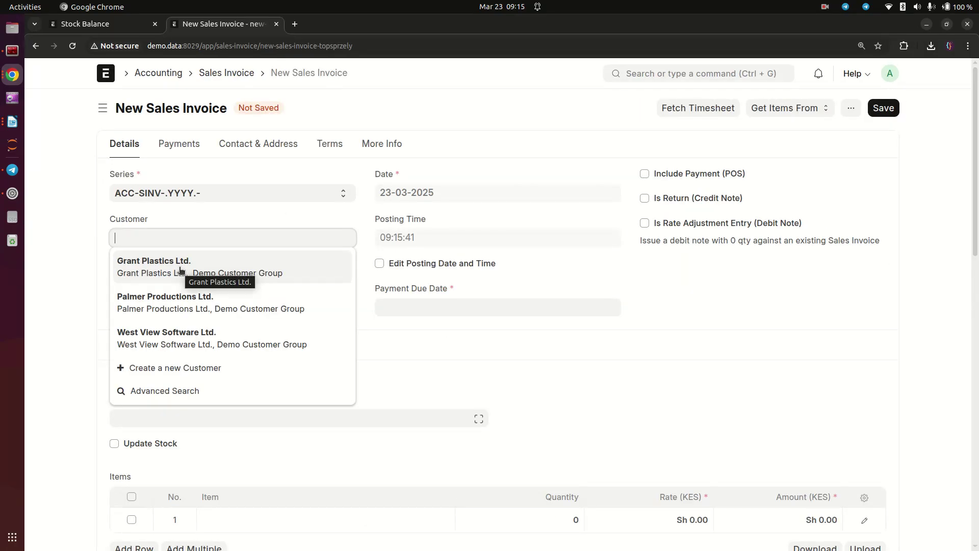
{"action": "left_click", "coordinate": [181, 270]}
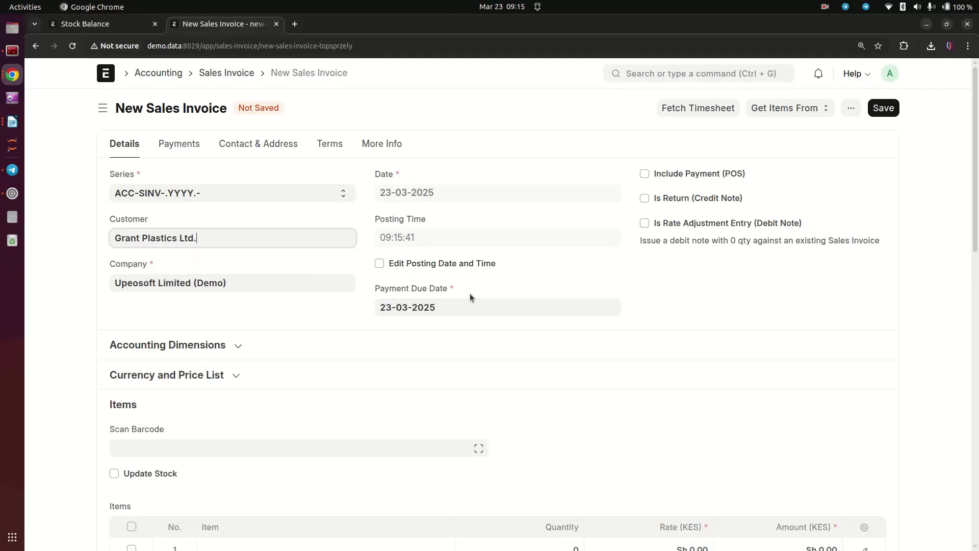
- Add OnePlus 10T Bundle as the first sales invoice item with a rate of 230,000 KES
{"action": "scroll", "coordinate": [530, 265], "scroll_direction": "down", "scroll_amount": 3}
{"action": "left_click", "coordinate": [293, 360]}
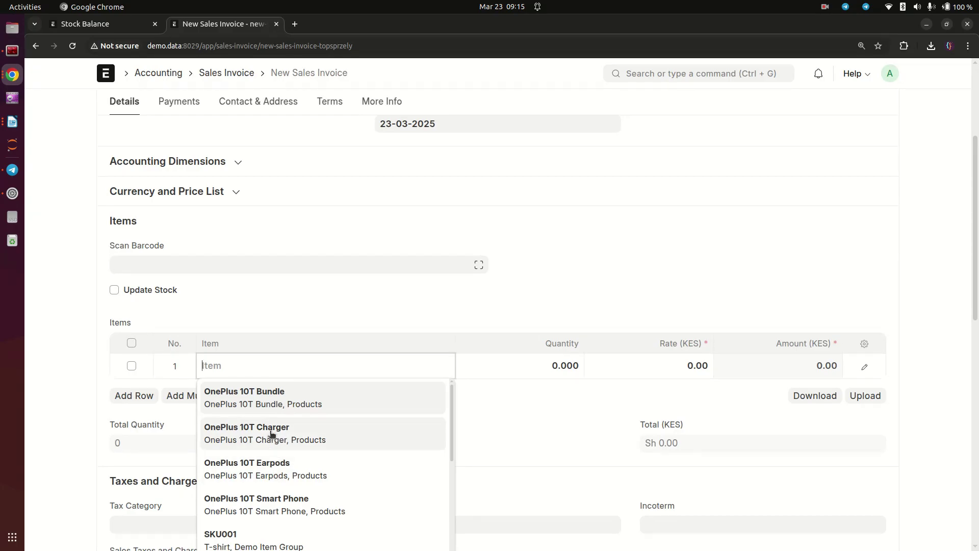
{"action": "left_click", "coordinate": [268, 399]}
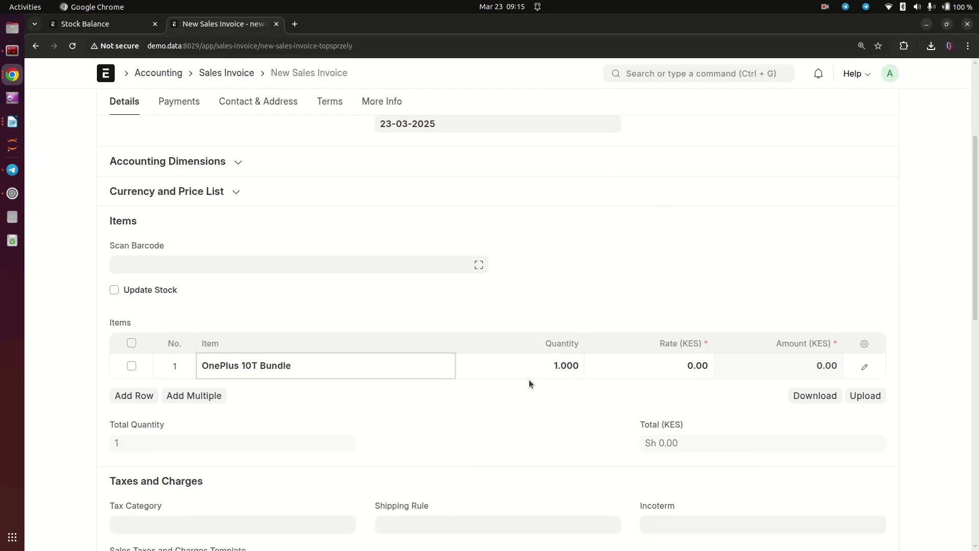
{"action": "left_click", "coordinate": [679, 363]}
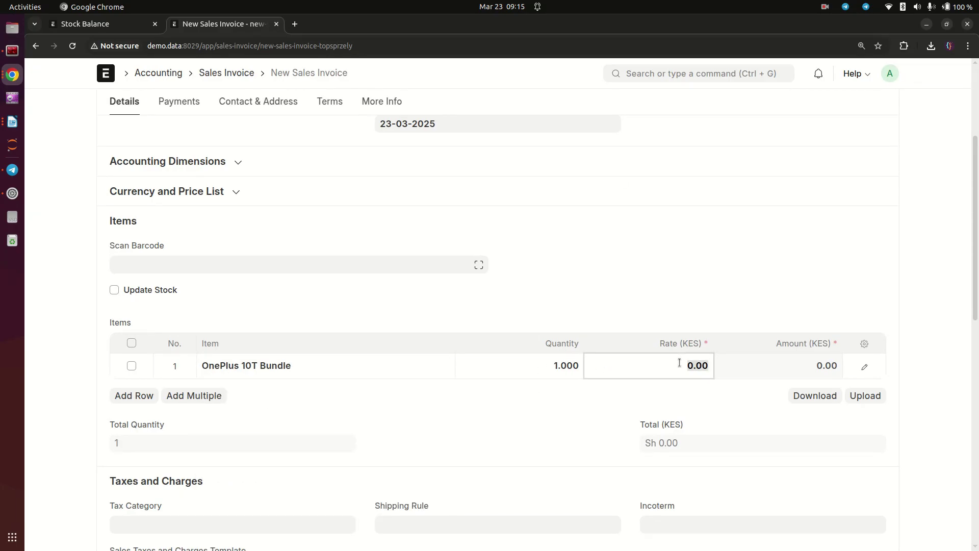
{"action": "type", "text": "230"}
{"action": "type", "text": "000"}
{"action": "left_click", "coordinate": [916, 184]}
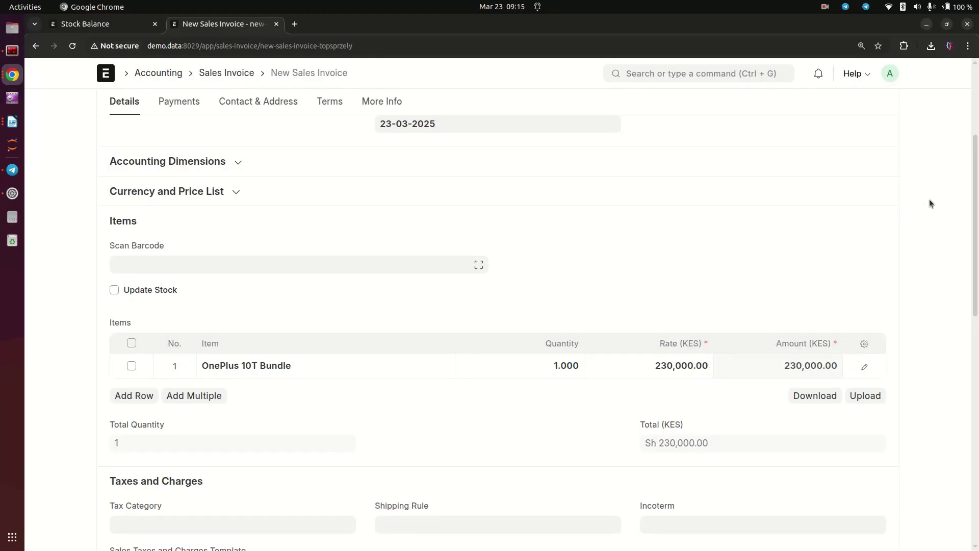
- Save the sales invoice and permanently submit it
{"action": "scroll", "coordinate": [929, 199], "scroll_direction": "down", "scroll_amount": 5}
{"action": "scroll", "coordinate": [928, 199], "scroll_direction": "up", "scroll_amount": 5}
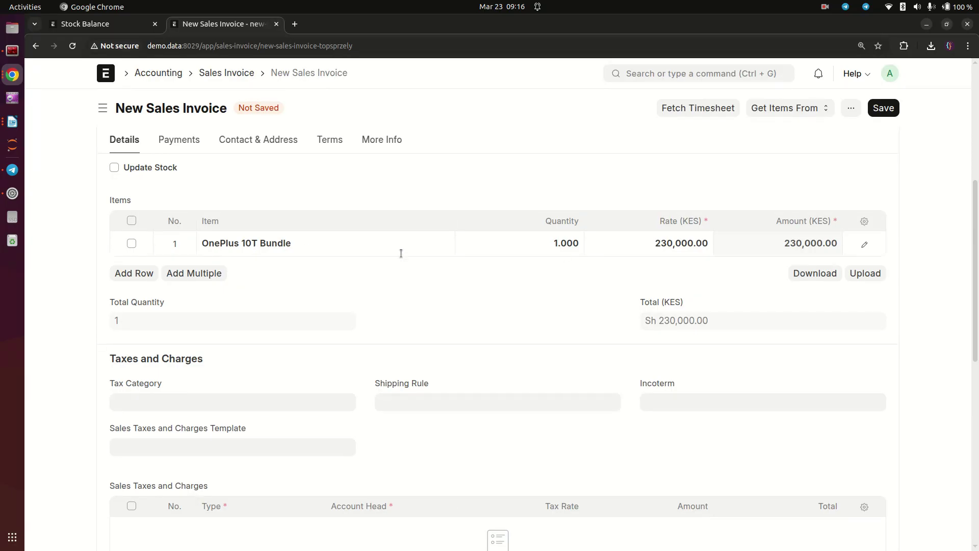
{"action": "left_click", "coordinate": [886, 106]}
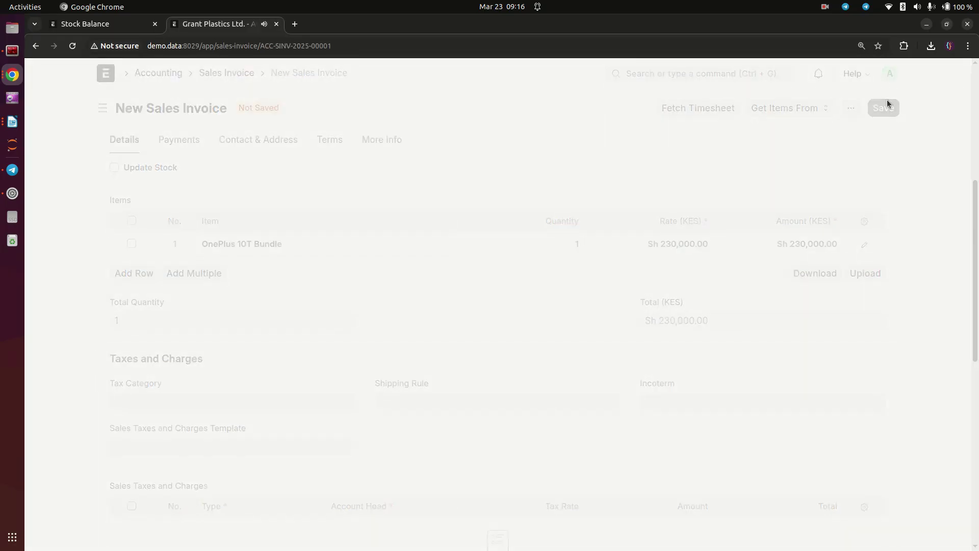
{"action": "scroll", "coordinate": [511, 353], "scroll_direction": "down", "scroll_amount": 5}
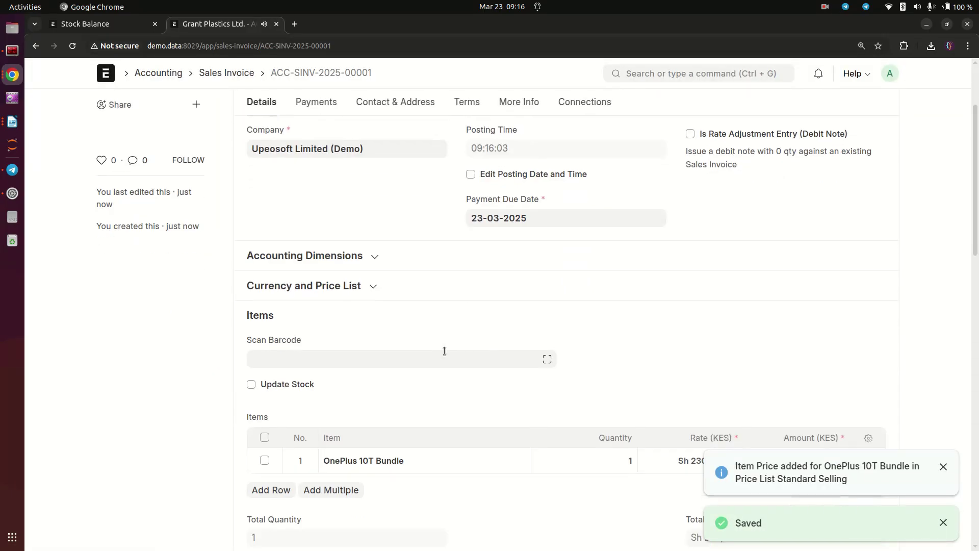
{"action": "scroll", "coordinate": [802, 194], "scroll_direction": "up", "scroll_amount": 5}
{"action": "left_click", "coordinate": [881, 108]}
{"action": "left_click", "coordinate": [655, 175]}
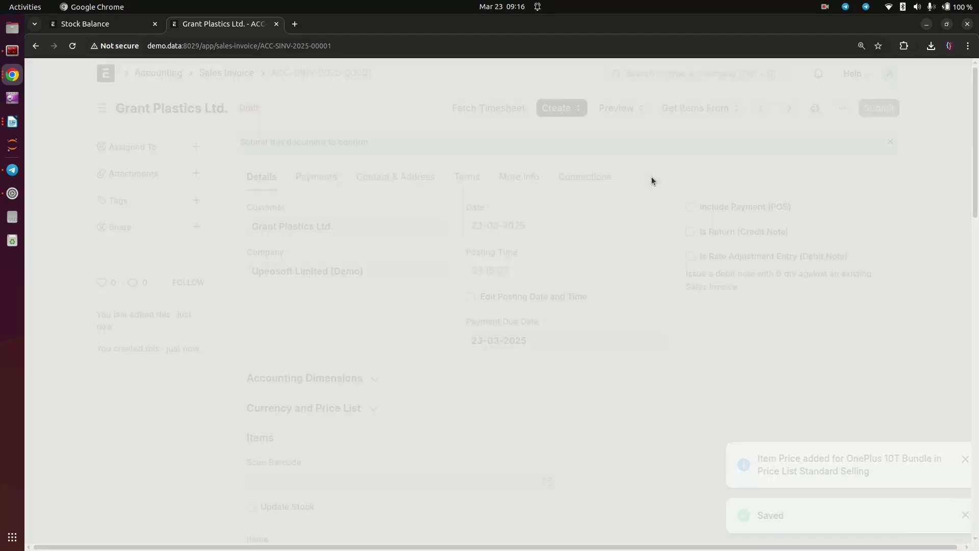
- Create and save a delivery note from the submitted sales invoice, and try to submit it
{"action": "left_click", "coordinate": [730, 108]}
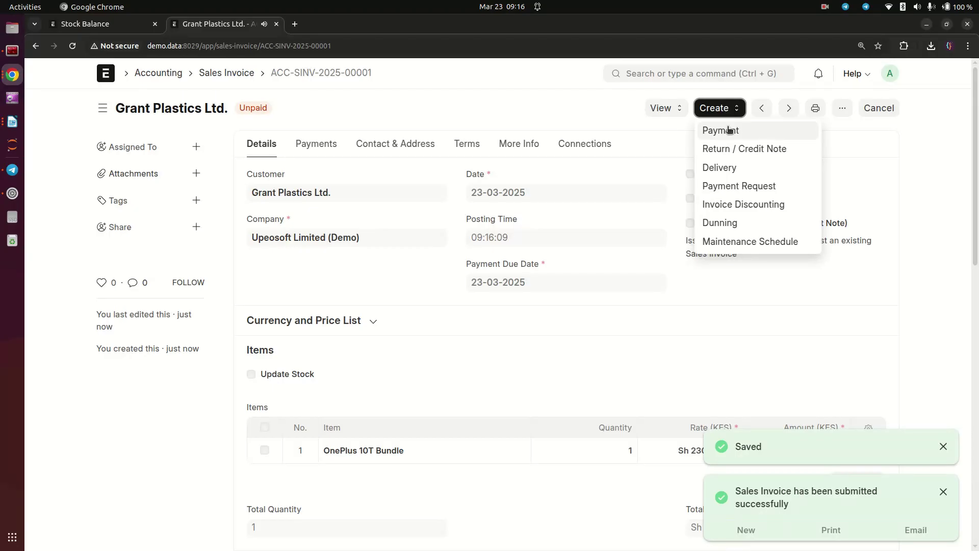
{"action": "left_click", "coordinate": [715, 169]}
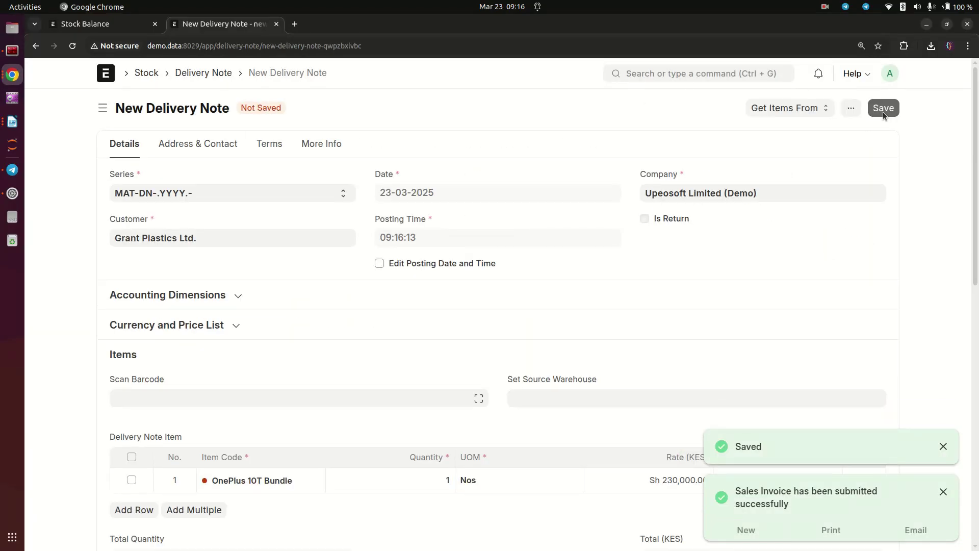
{"action": "left_click", "coordinate": [873, 109]}
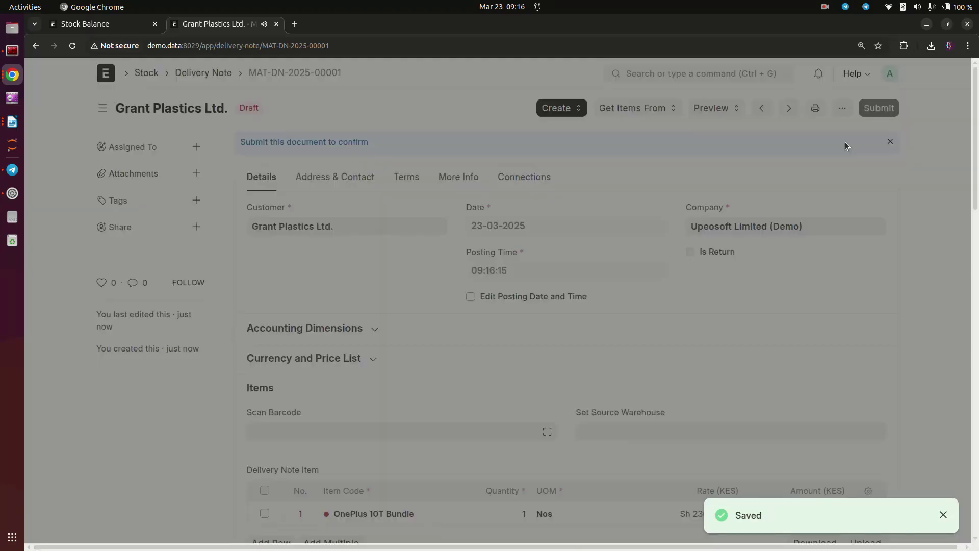
{"action": "left_click", "coordinate": [657, 173]}
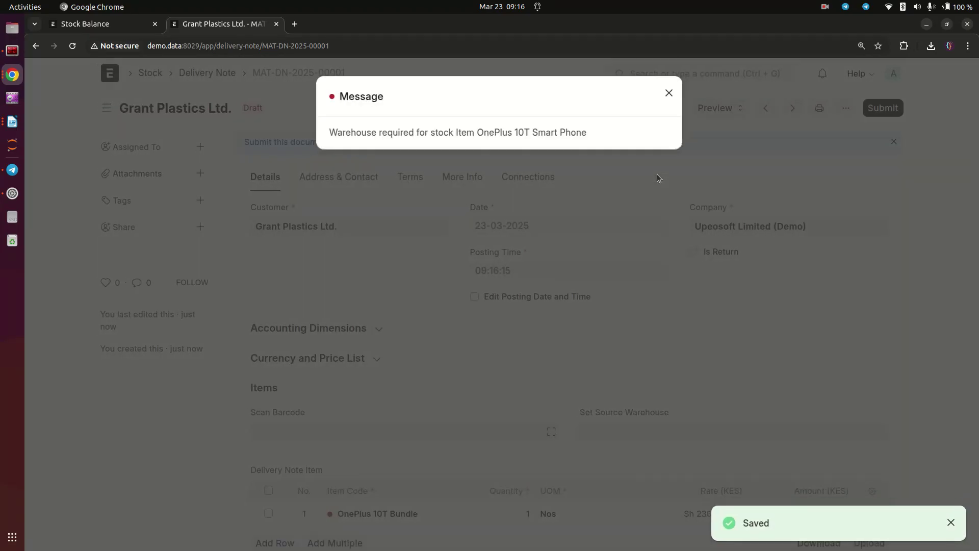
- Set the delivery note's source warehouse to Stores - ULD
{"action": "left_click", "coordinate": [482, 276]}
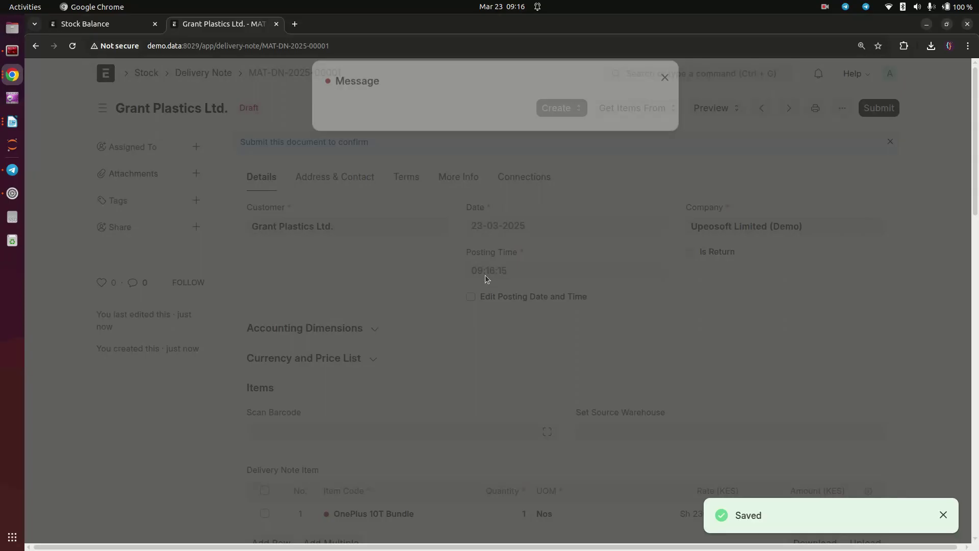
{"action": "scroll", "coordinate": [617, 357], "scroll_direction": "down", "scroll_amount": 3}
{"action": "left_click", "coordinate": [653, 309]}
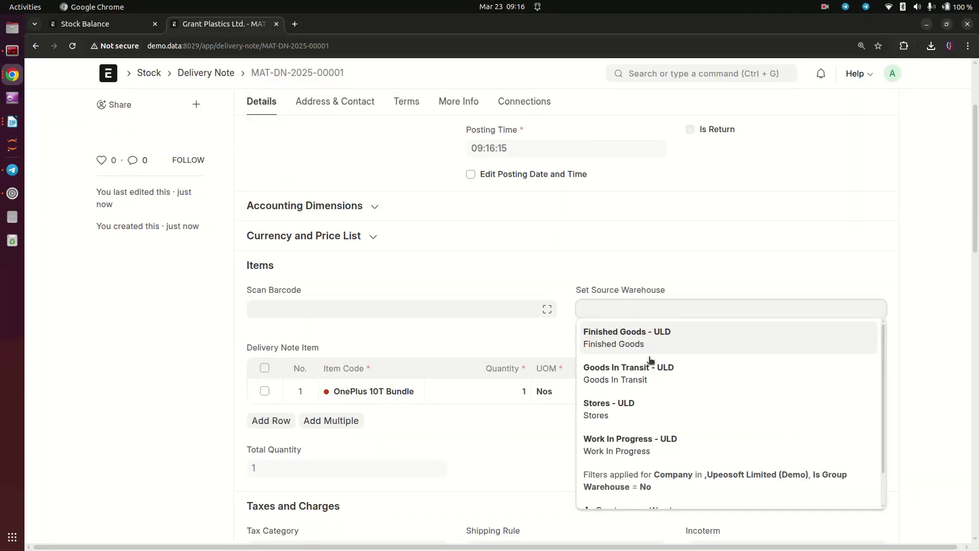
{"action": "left_click", "coordinate": [637, 403]}
- Save the updated delivery note and permanently submit it
{"action": "scroll", "coordinate": [907, 211], "scroll_direction": "up", "scroll_amount": 1}
{"action": "scroll", "coordinate": [907, 211], "scroll_direction": "up", "scroll_amount": 3}
{"action": "left_click", "coordinate": [884, 107]}
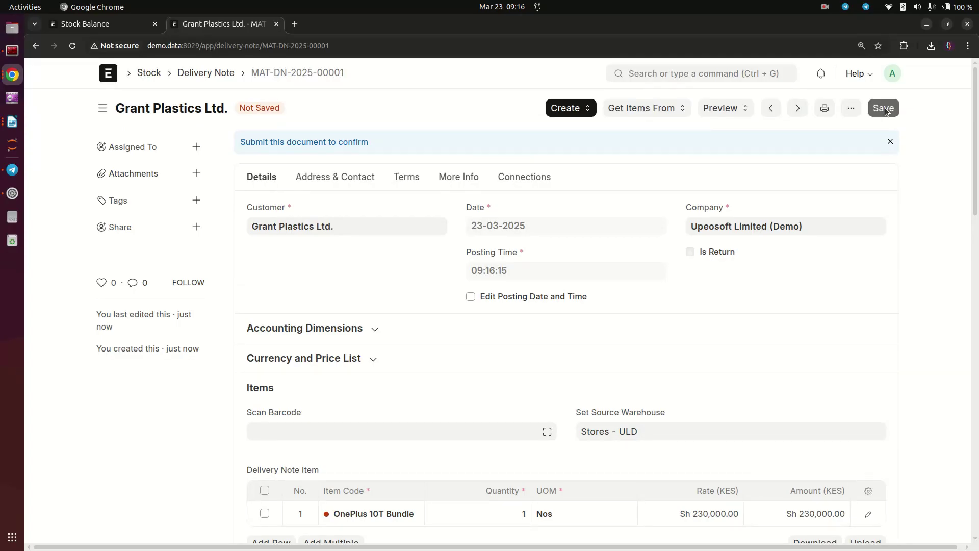
{"action": "left_click", "coordinate": [886, 111]}
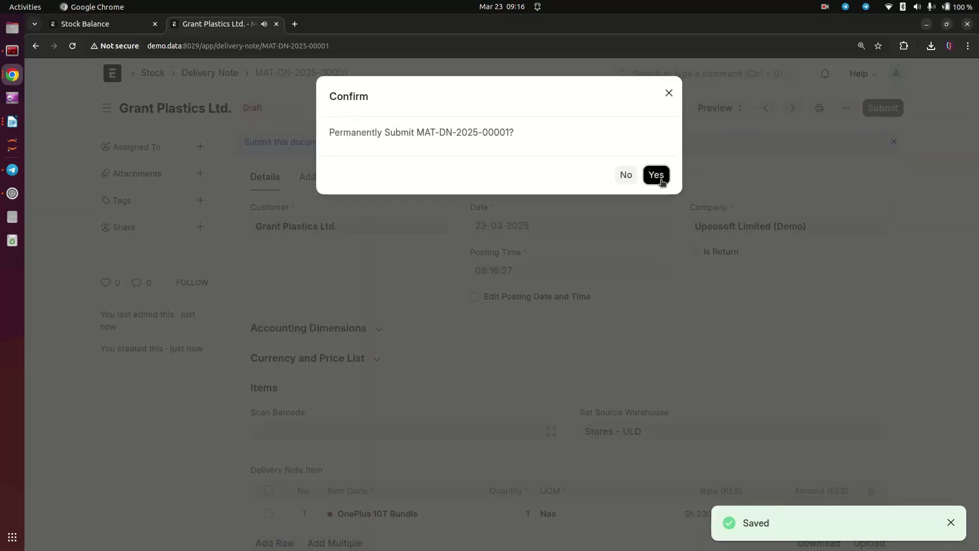
{"action": "left_click", "coordinate": [652, 174]}
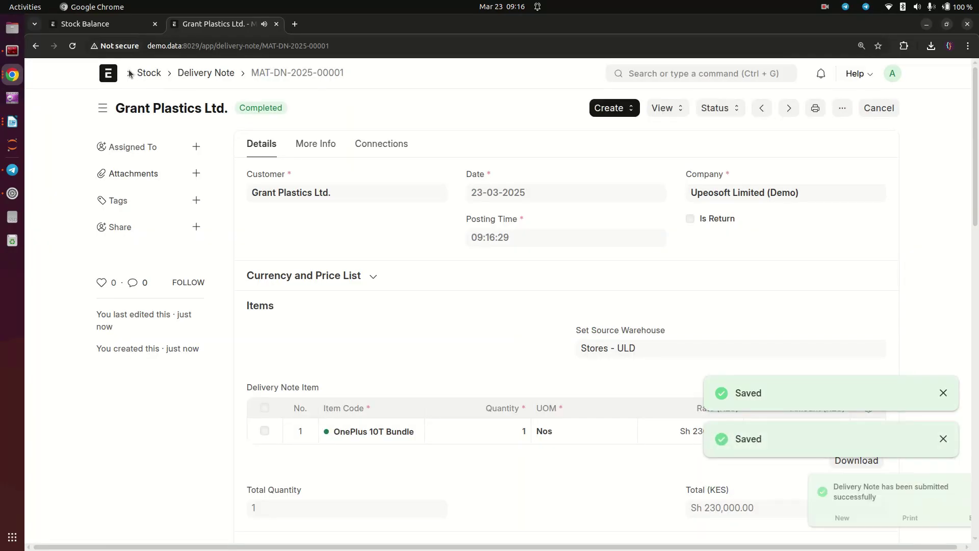
- Rebuild the Stock Balance report and check how the bundle delivery changed the OnePlus 10T component balances
{"action": "left_click", "coordinate": [105, 26]}
{"action": "scroll", "coordinate": [785, 107], "scroll_direction": "up", "scroll_amount": 3}
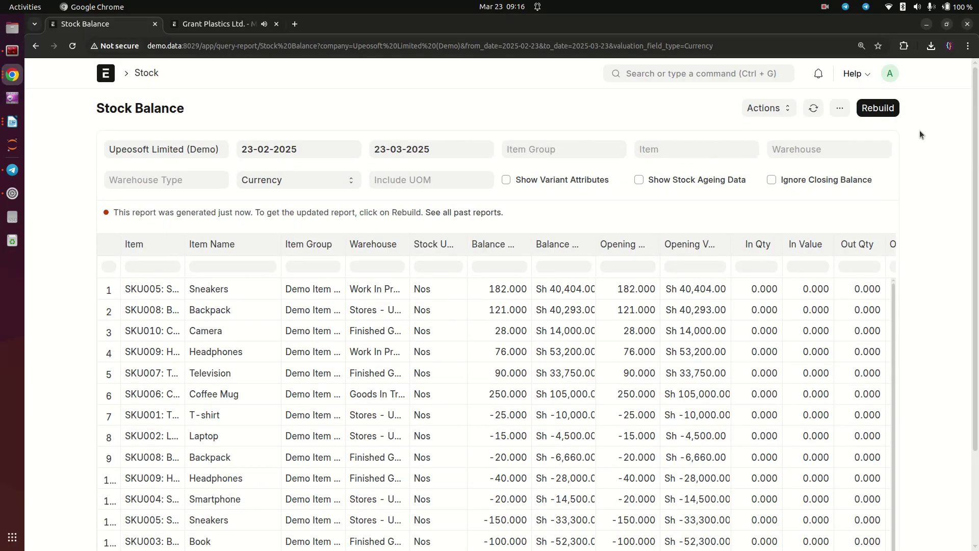
{"action": "left_click", "coordinate": [879, 108]}
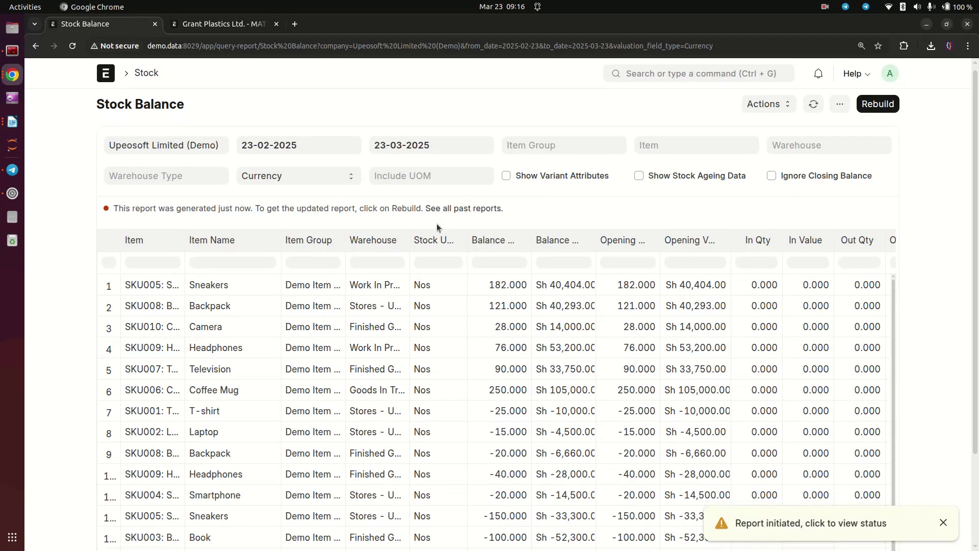
{"action": "scroll", "coordinate": [501, 457], "scroll_direction": "down", "scroll_amount": 3}
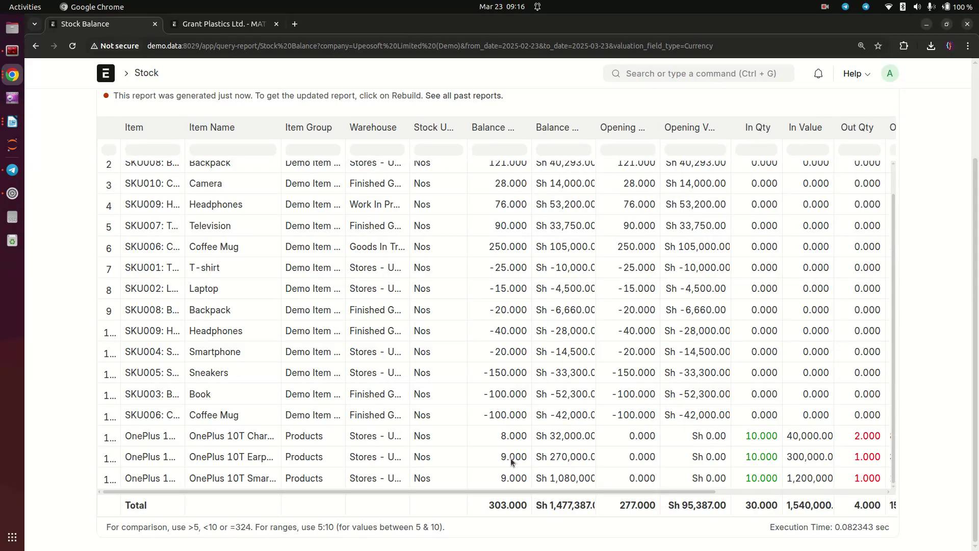
- Return to the submitted delivery note and view its Stock Ledger entries
{"action": "left_click", "coordinate": [221, 24]}
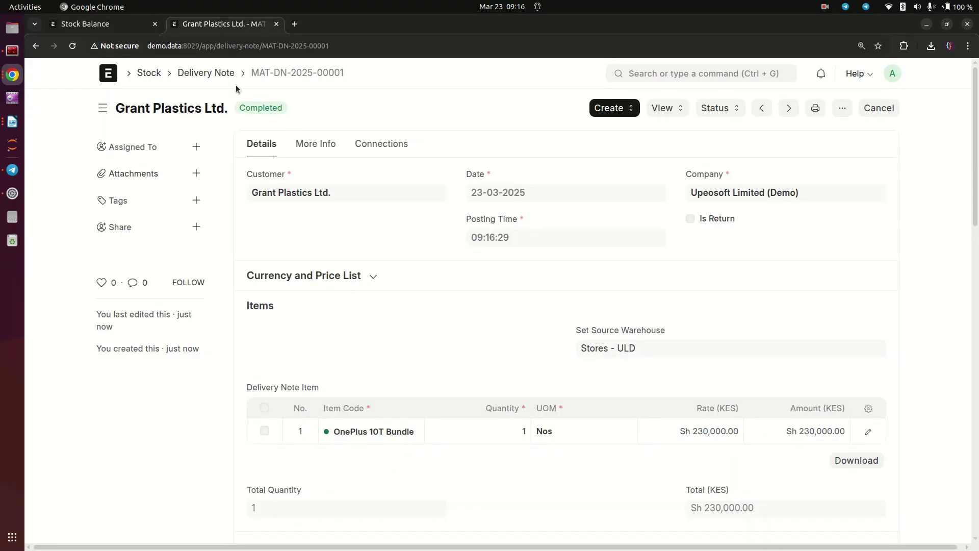
{"action": "left_click", "coordinate": [675, 109]}
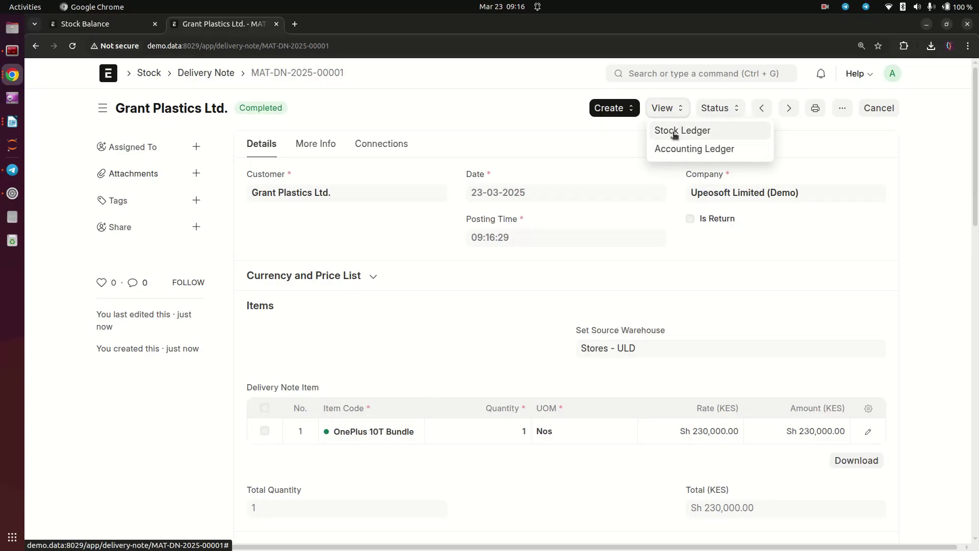
{"action": "left_click", "coordinate": [671, 131]}
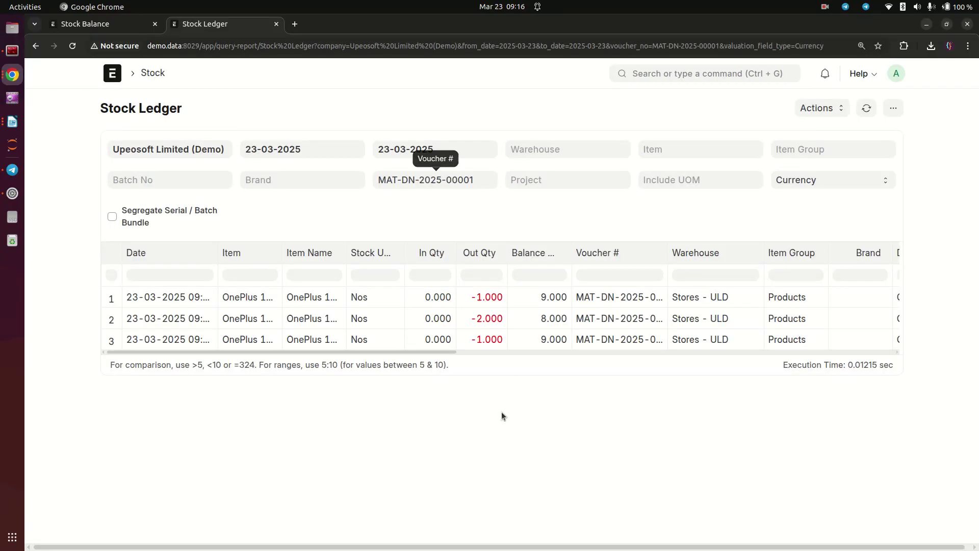